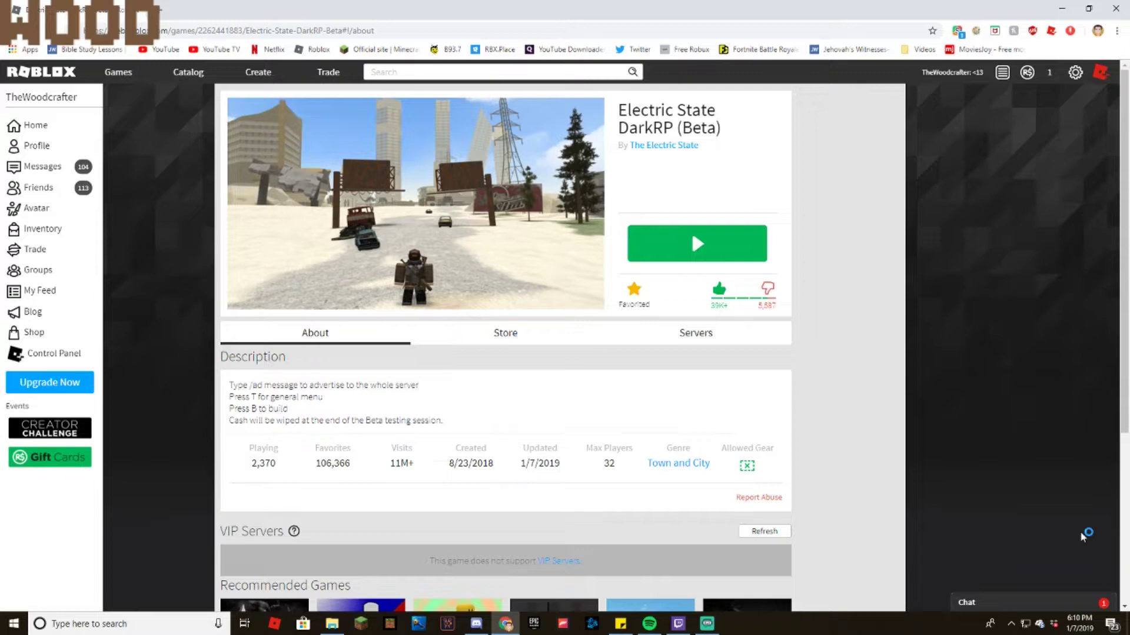
# - Look through the game passes in the Electric State DarkRP (Beta) store
pyautogui.click(504, 332)
pyautogui.scroll(-3, 452, 407)
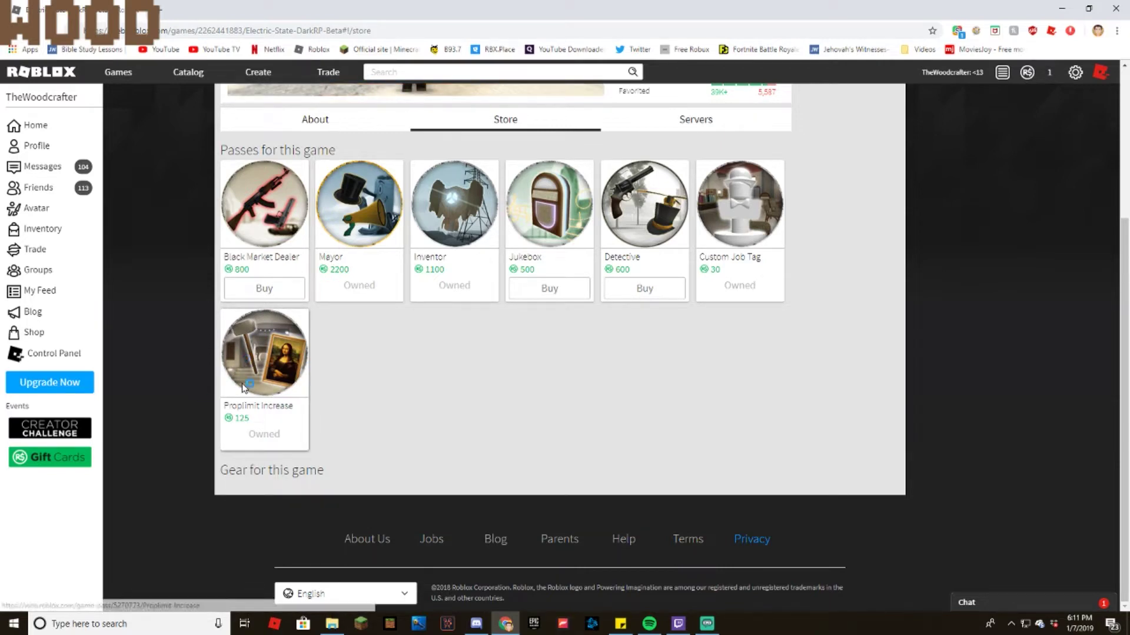
pyautogui.scroll(2, 517, 412)
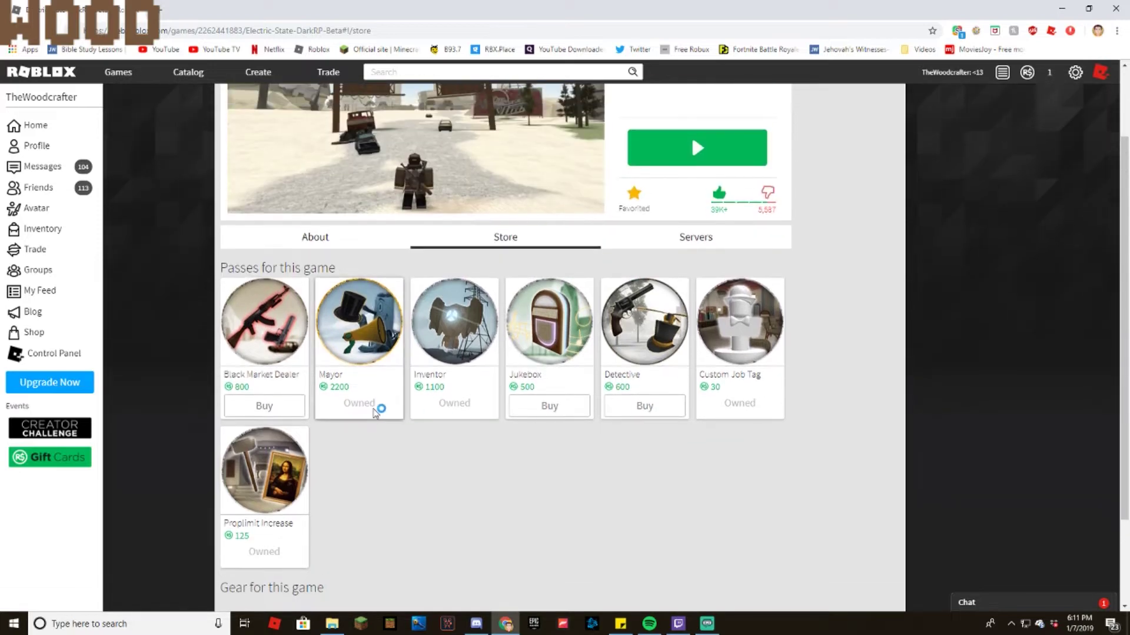
pyautogui.scroll(2, 377, 412)
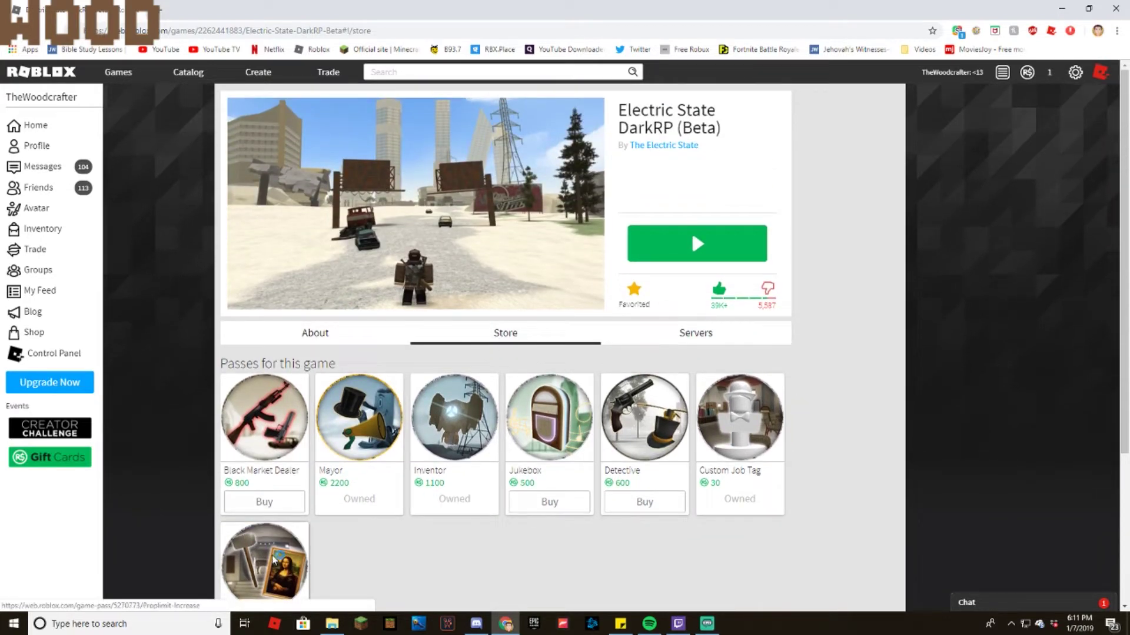
# - Open the asset Library and switch its category from Models to Decals
pyautogui.click(344, 336)
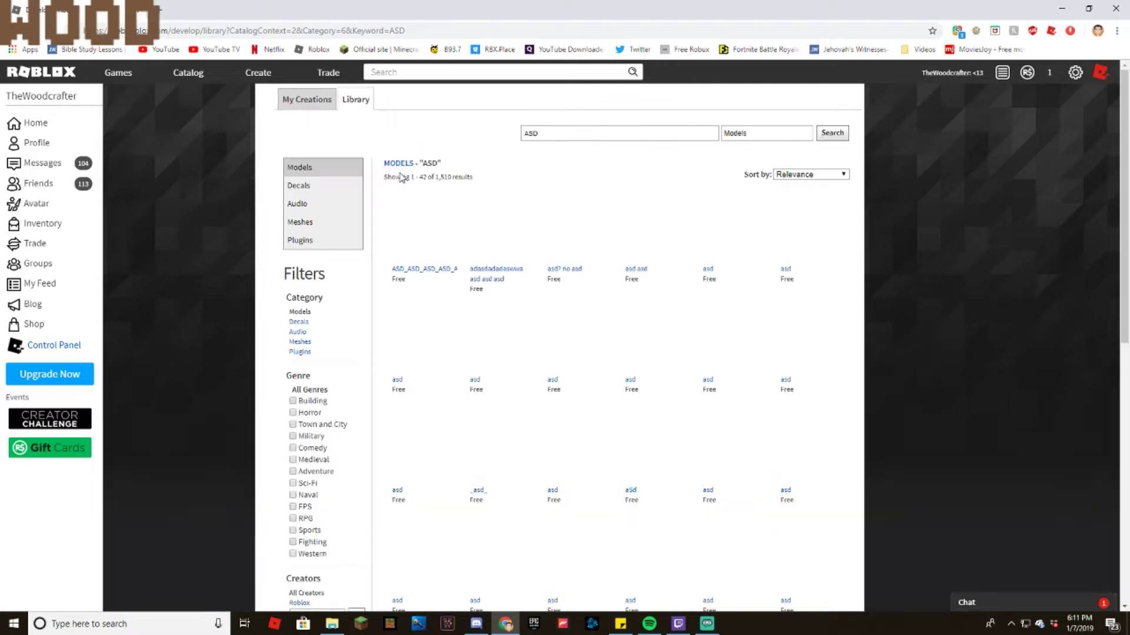
pyautogui.click(323, 168)
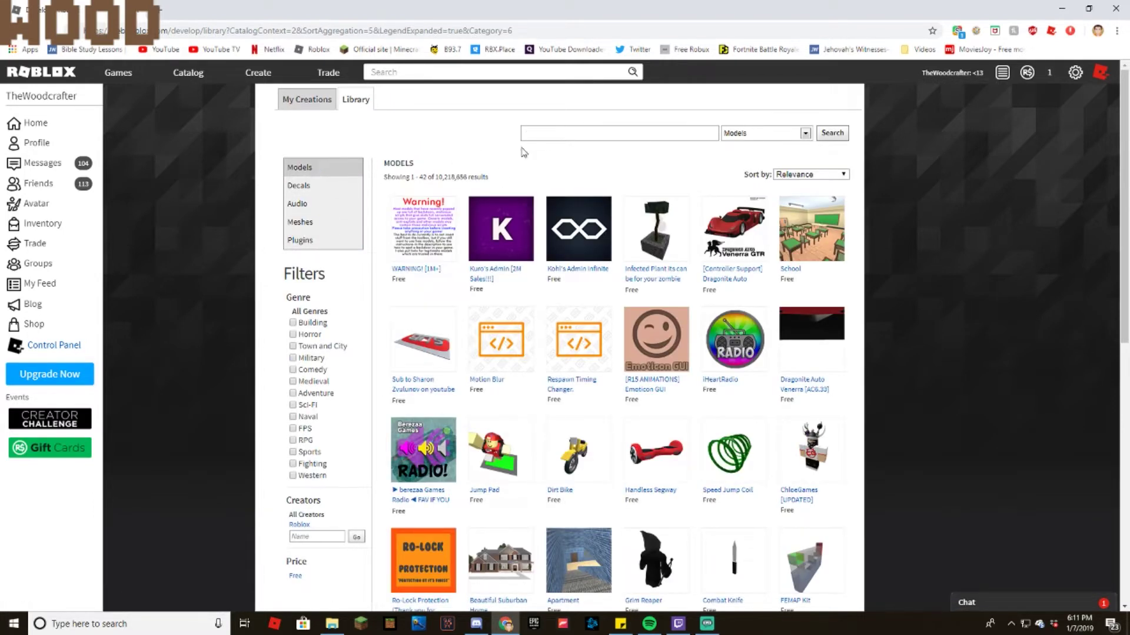
pyautogui.click(565, 135)
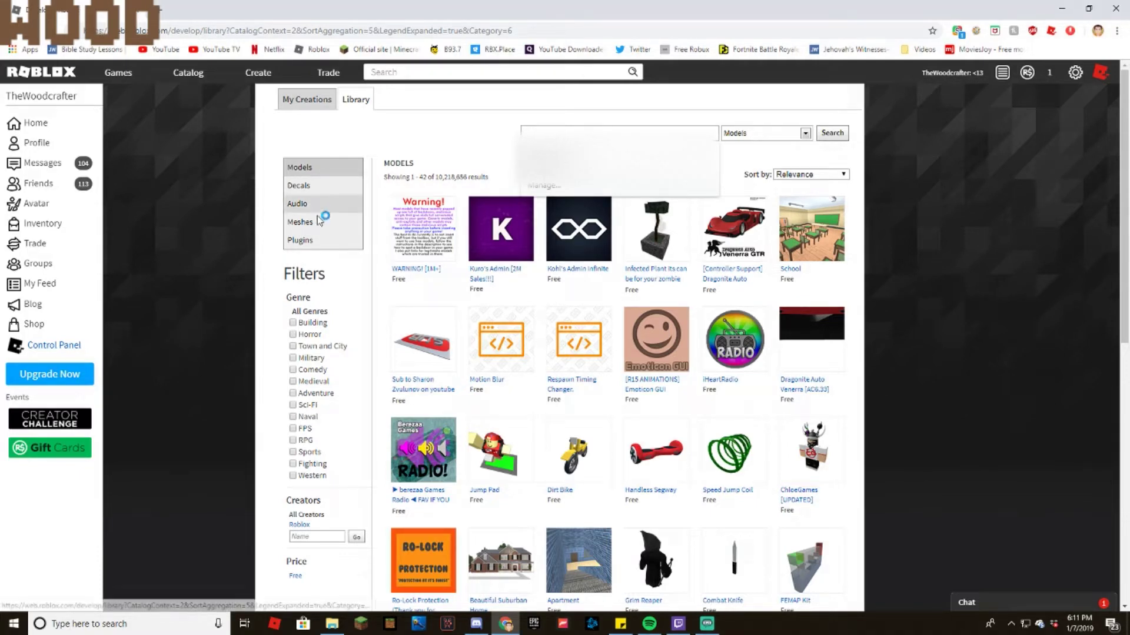
pyautogui.click(320, 186)
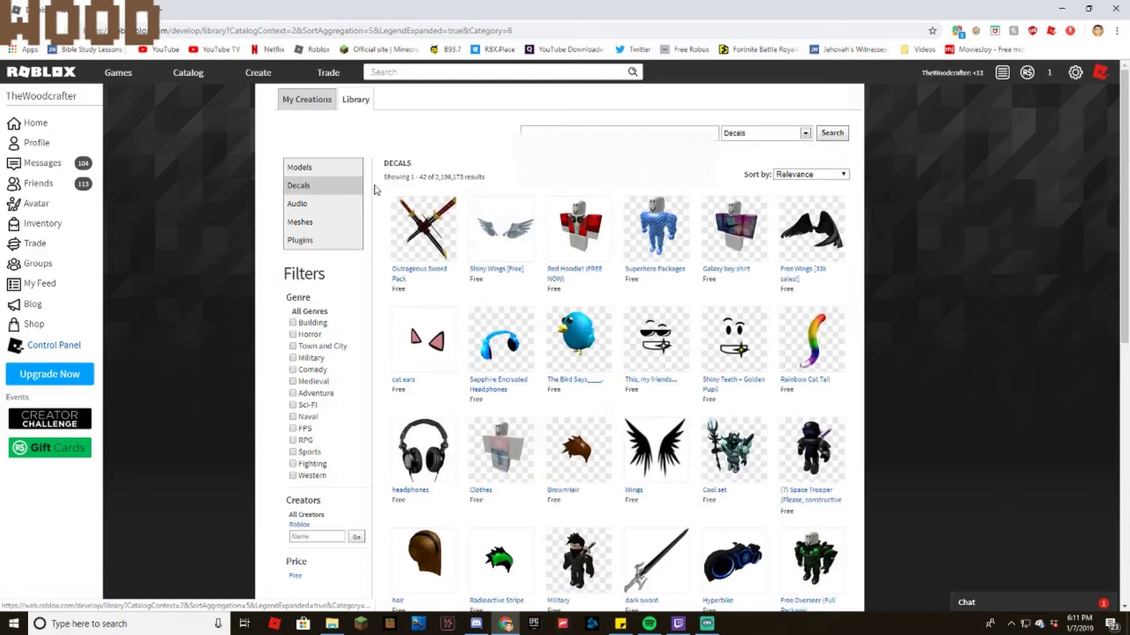
# - Search the Library decals for "Robux"
pyautogui.click(626, 134)
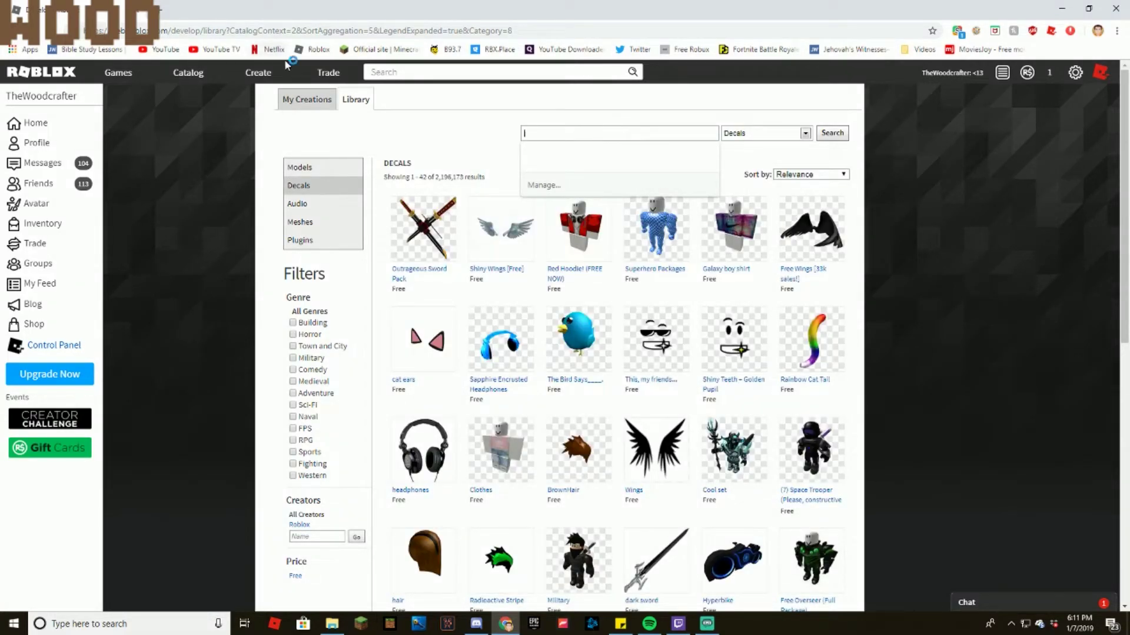
pyautogui.click(259, 74)
pyautogui.write('R')
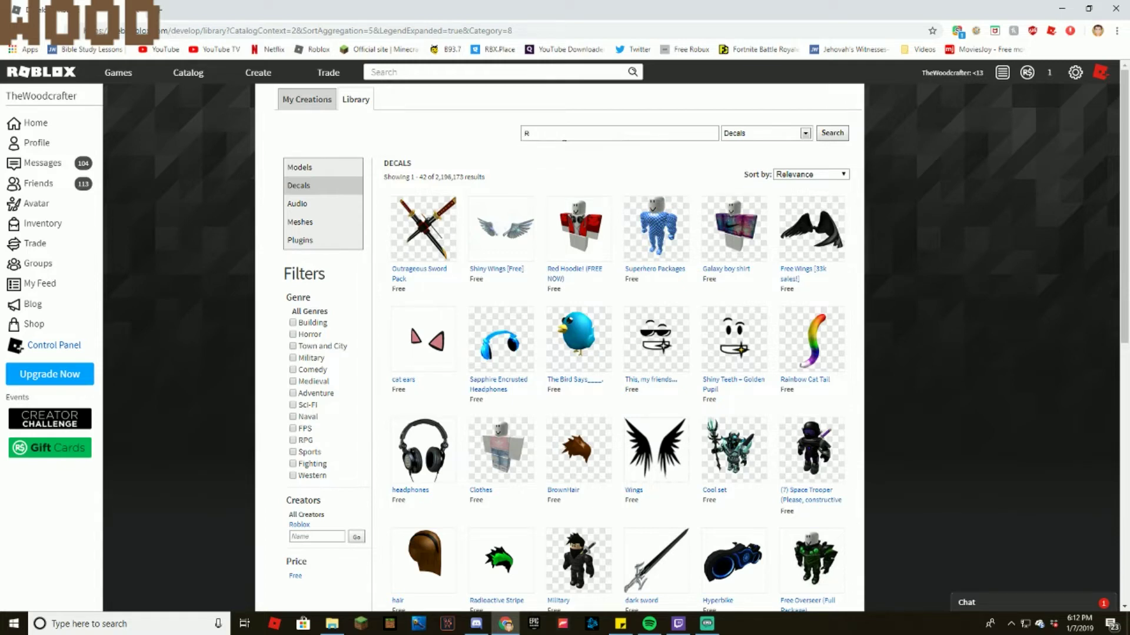
pyautogui.press('Return')
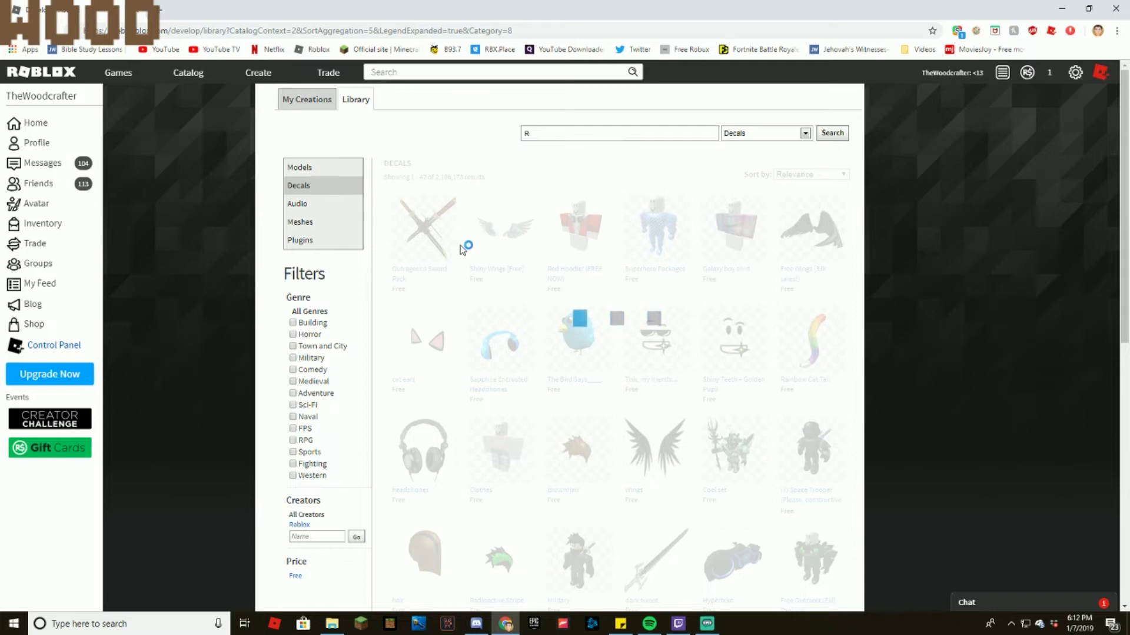
pyautogui.write('obux')
pyautogui.press('Return')
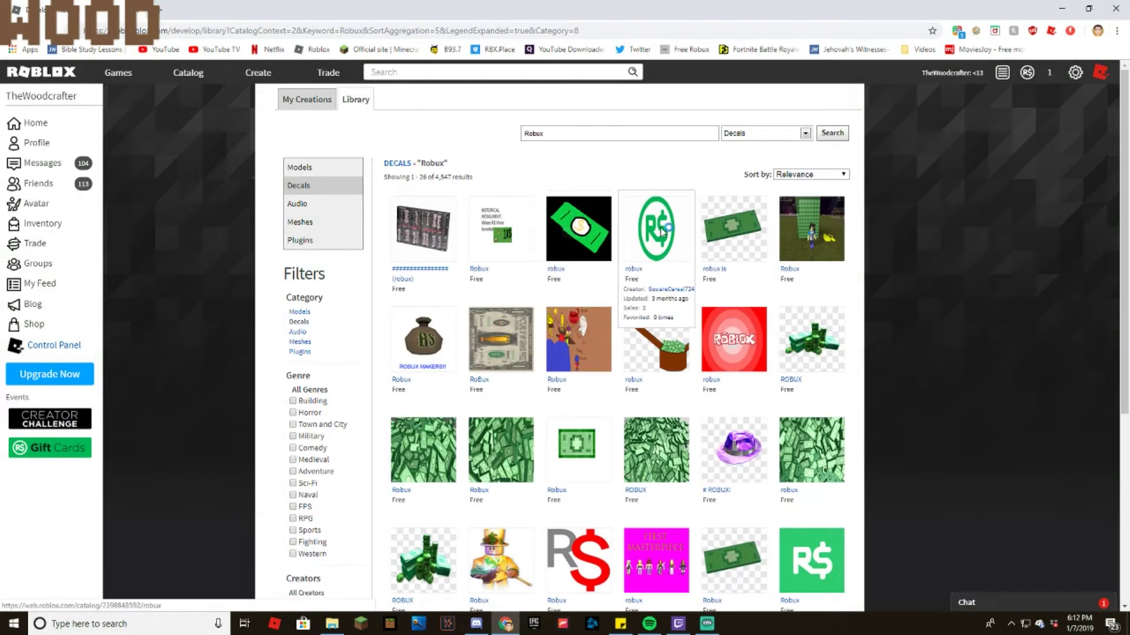
# - Search the Library decals for "Subscribe"
pyautogui.click(613, 134)
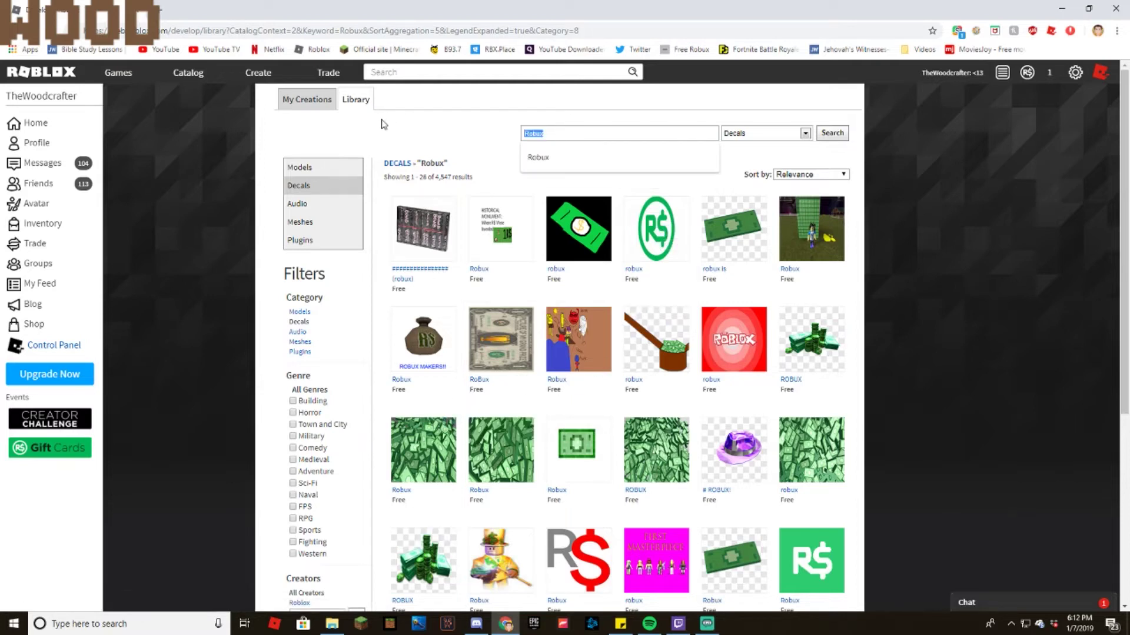
pyautogui.write('s')
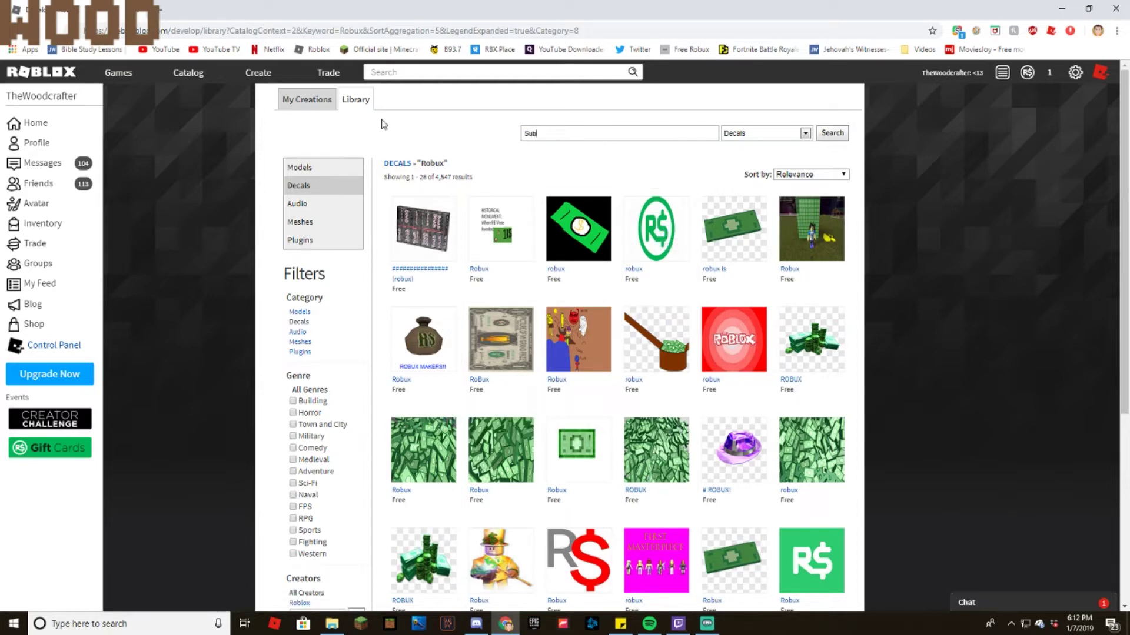
pyautogui.write('ubscribe')
pyautogui.press('Return')
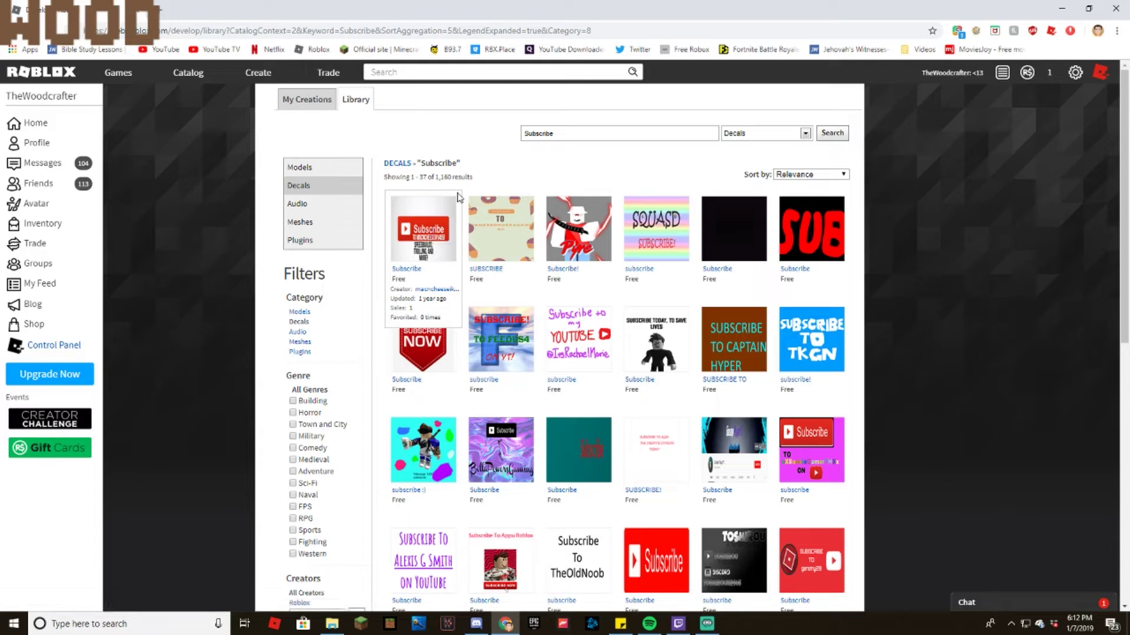
# - Open the detail page of the red "Subscribe Now" ribbon decal
pyautogui.click(433, 340)
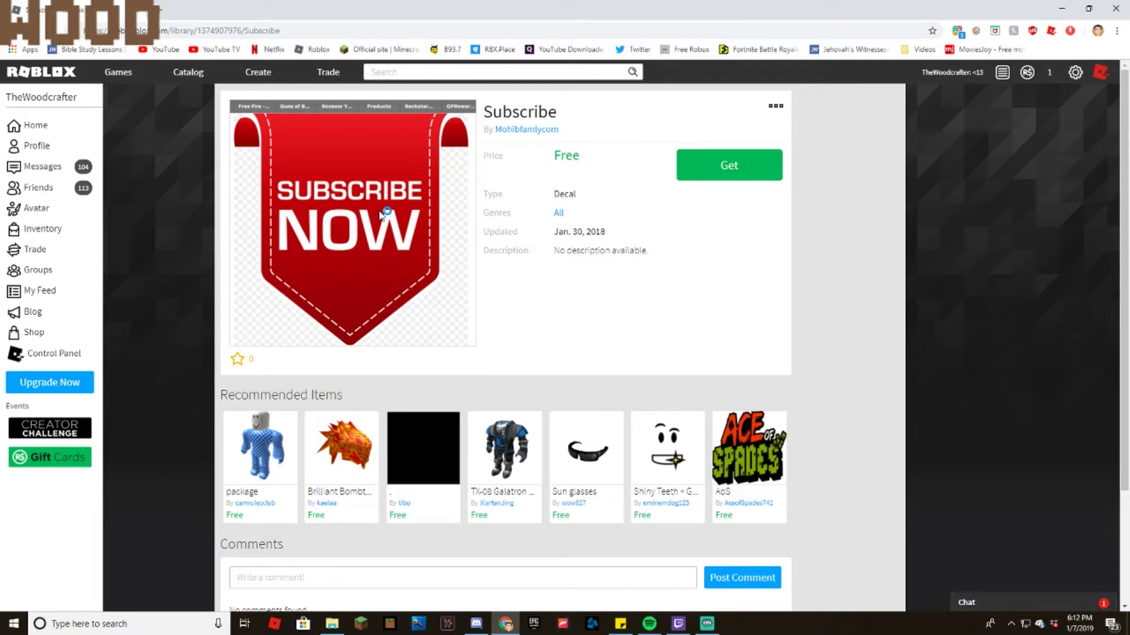
pyautogui.rightClick(402, 207)
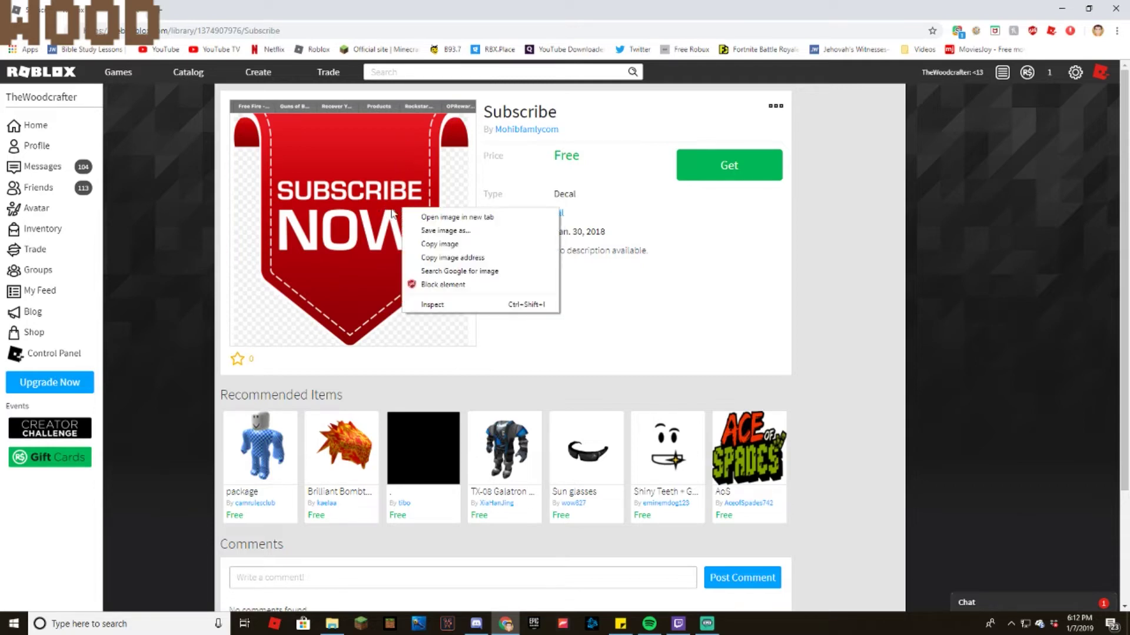
pyautogui.click(272, 197)
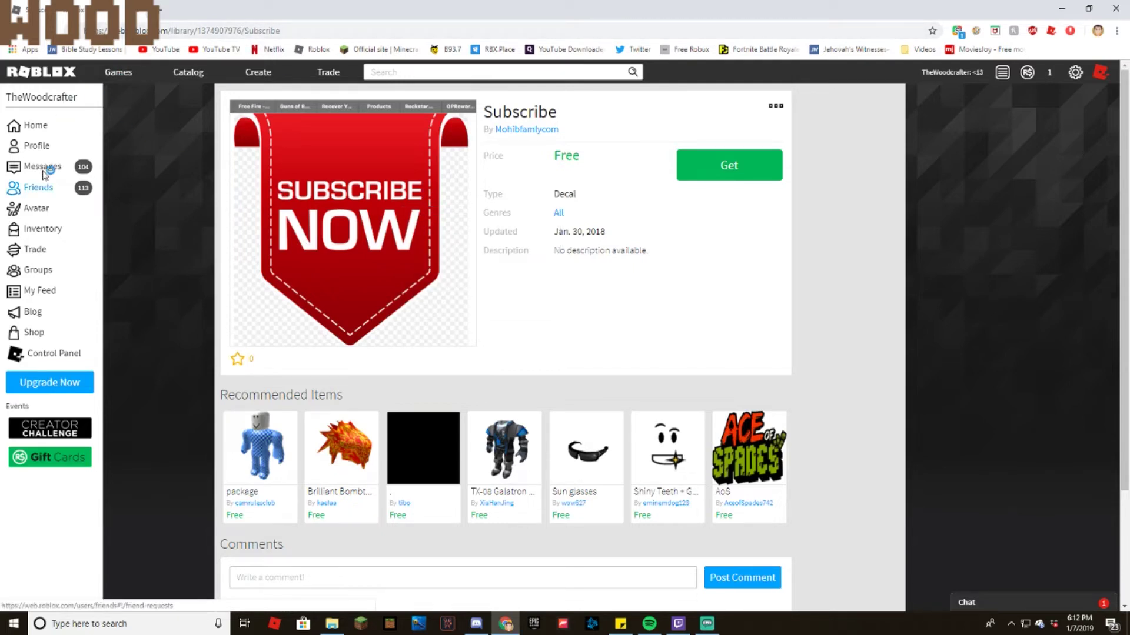
# - Open the Roblox home page in a separate browser tab and launch Electric State DarkRP (Beta)
pyautogui.middleClick(34, 125)
pyautogui.click(174, 15)
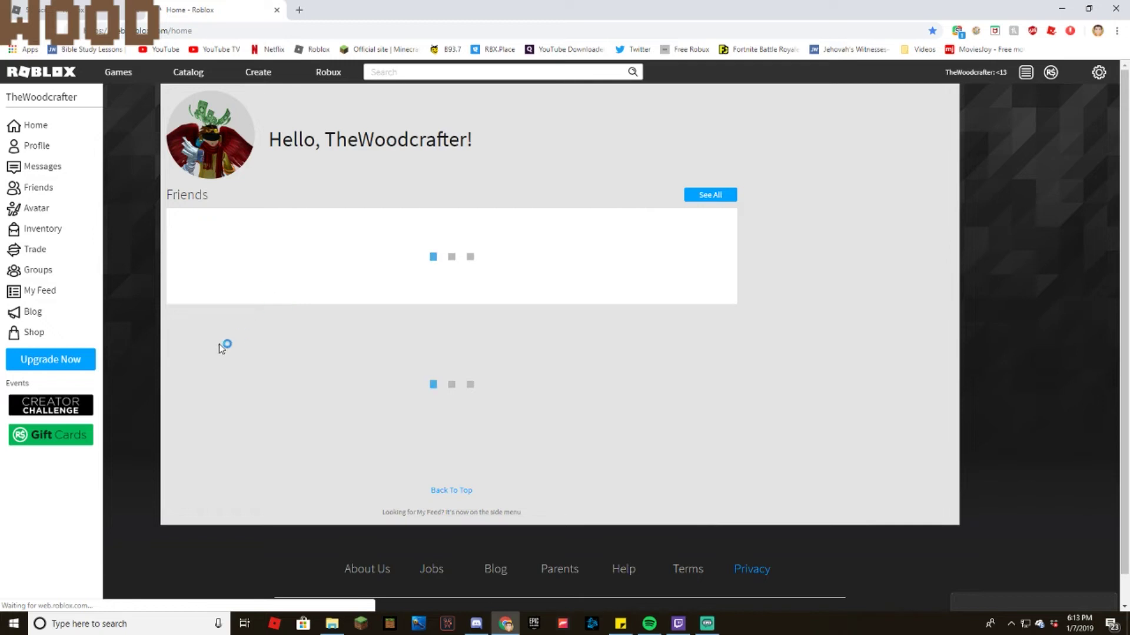
pyautogui.scroll(-1, 227, 353)
pyautogui.click(210, 304)
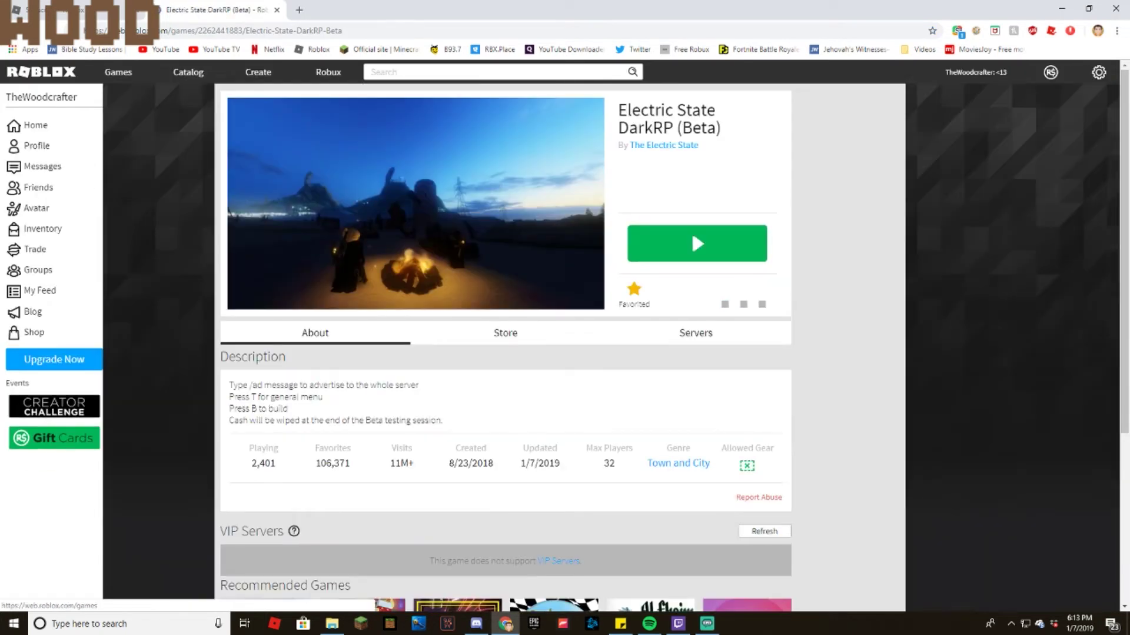
pyautogui.click(690, 232)
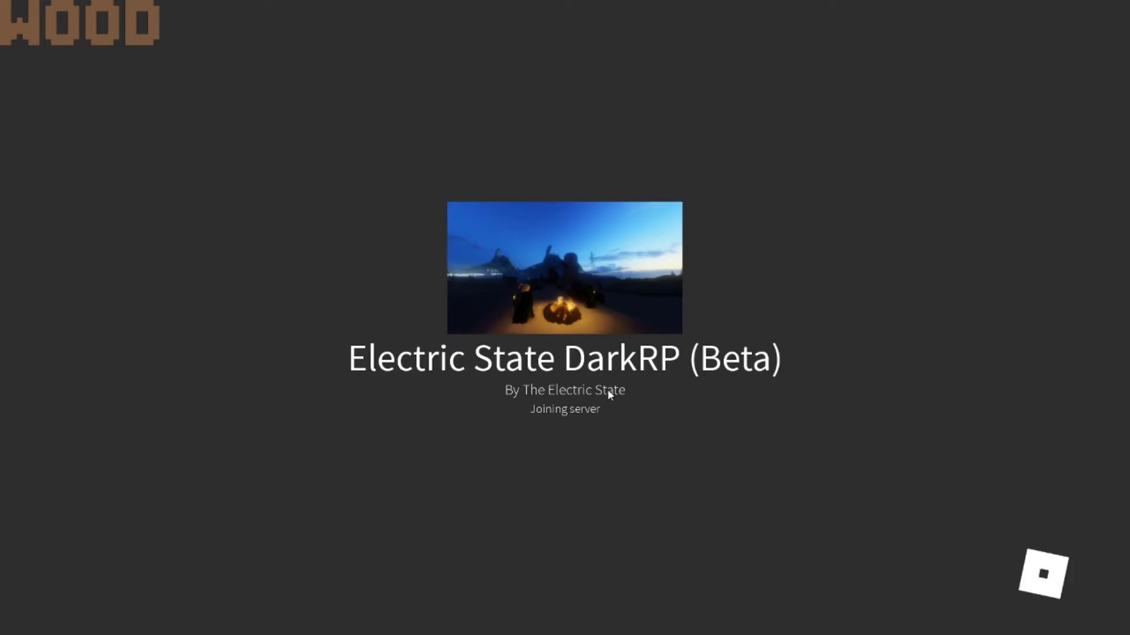
# - View the Subscribe decal page in the browser while the game loads and switch back to the game
pyautogui.press('super')
pyautogui.click(505, 623)
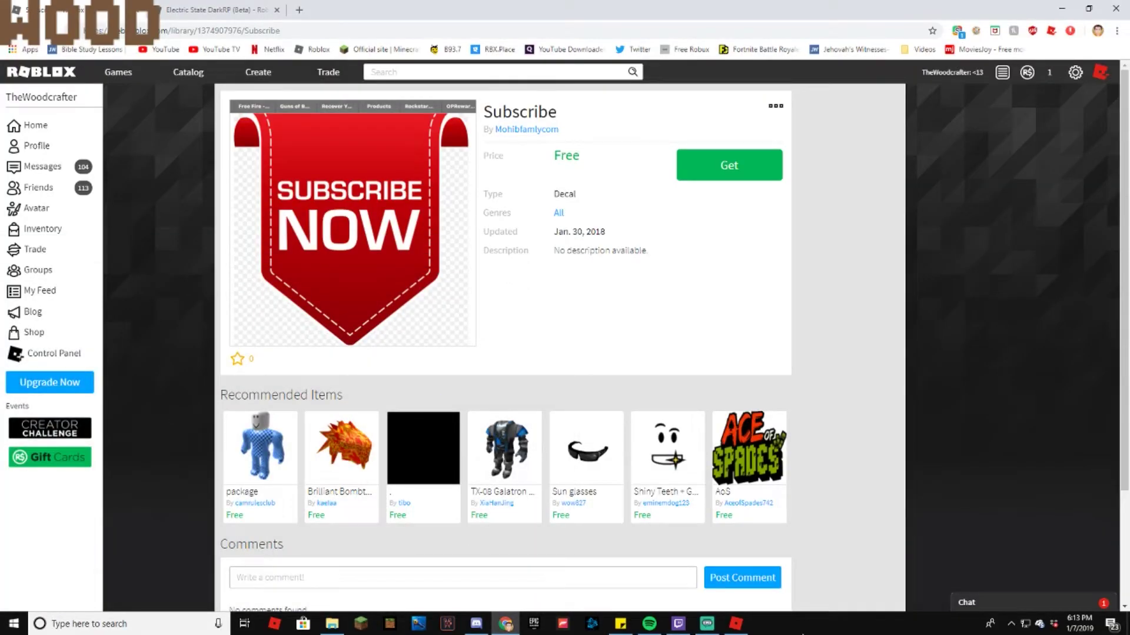
pyautogui.click(735, 624)
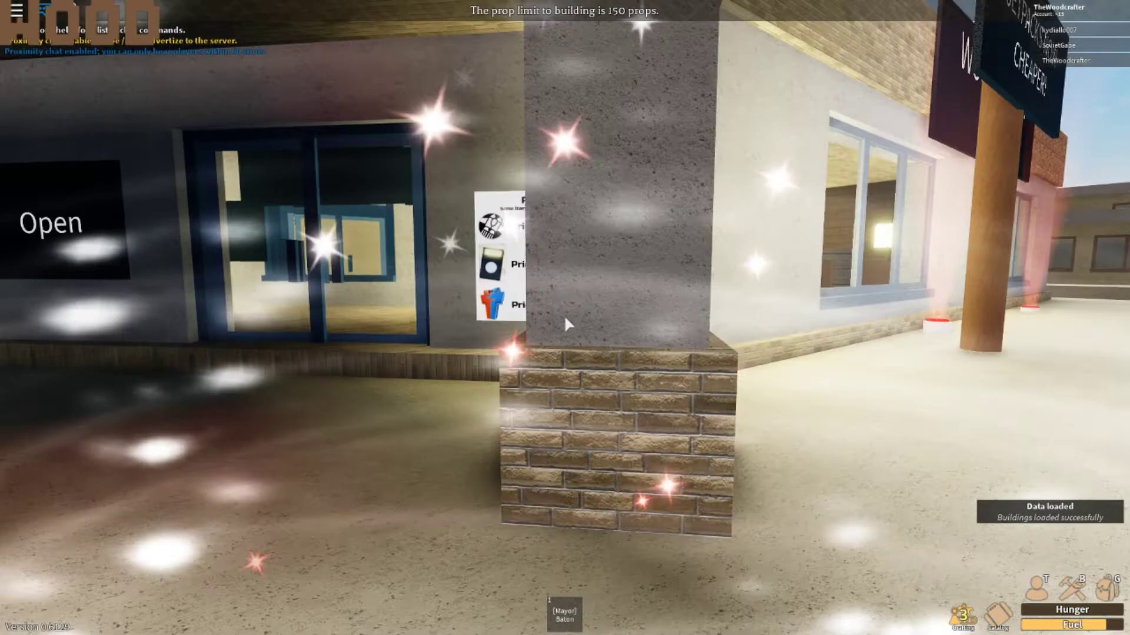
# - Walk the character into the building and open the image ID entry of the prices sign on the wall
pyautogui.press('w')
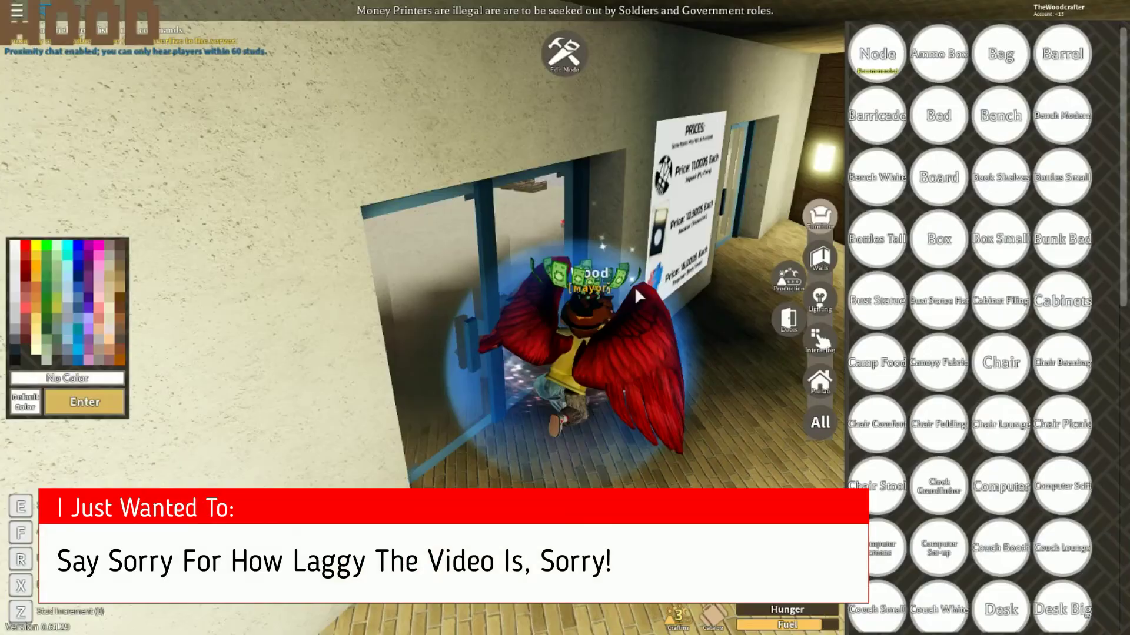
pyautogui.press('e')
pyautogui.press('d')
pyautogui.click(819, 257)
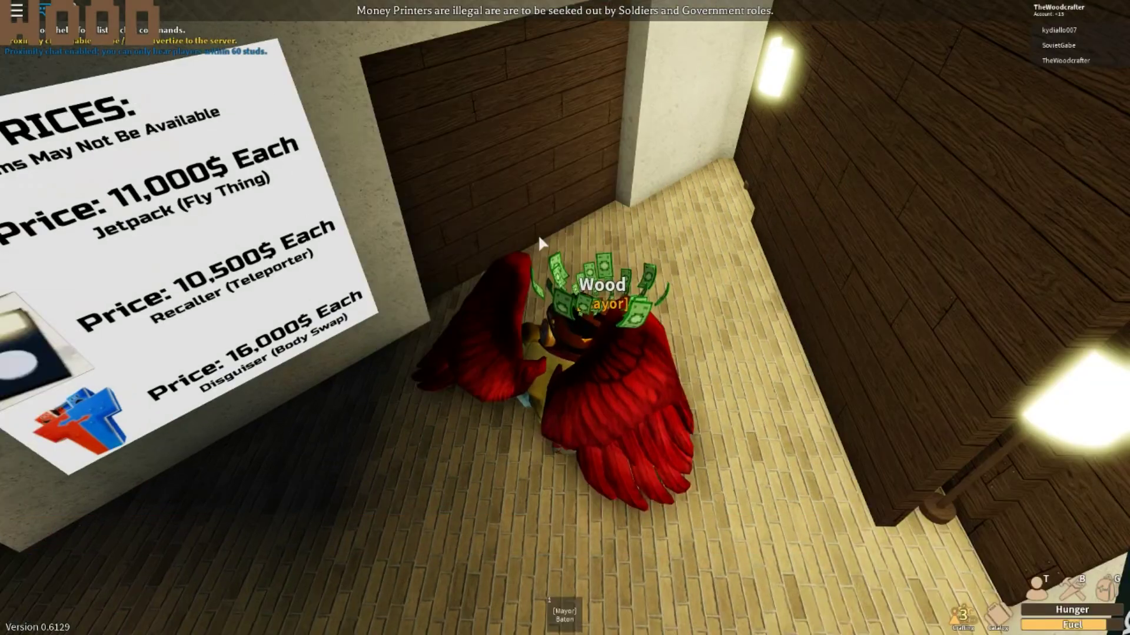
pyautogui.rightClick(539, 236)
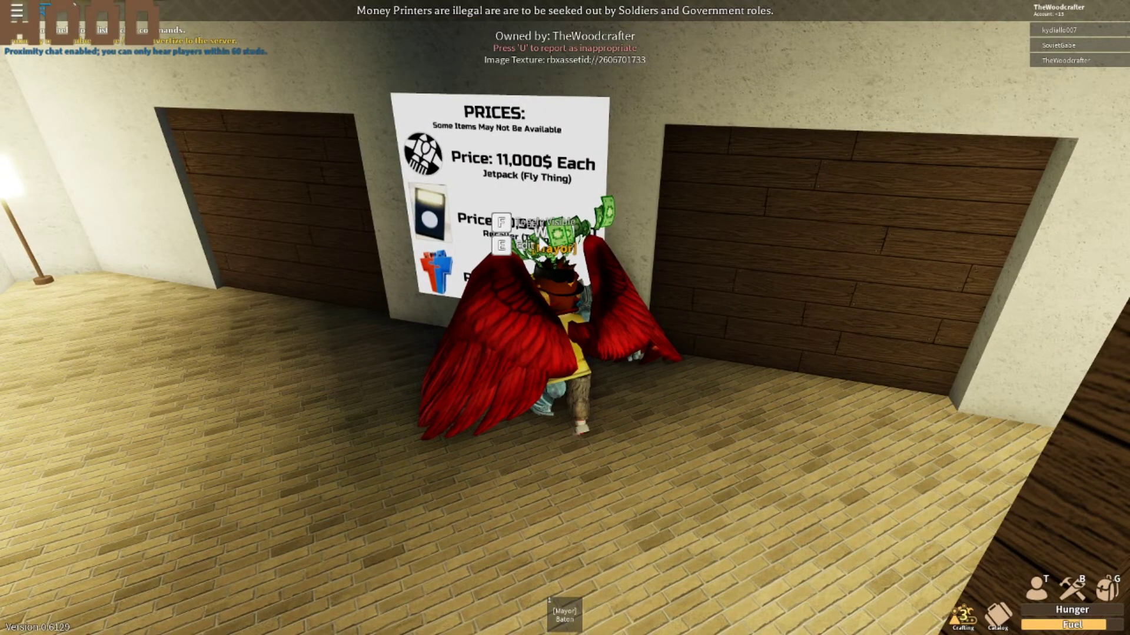
pyautogui.press('e')
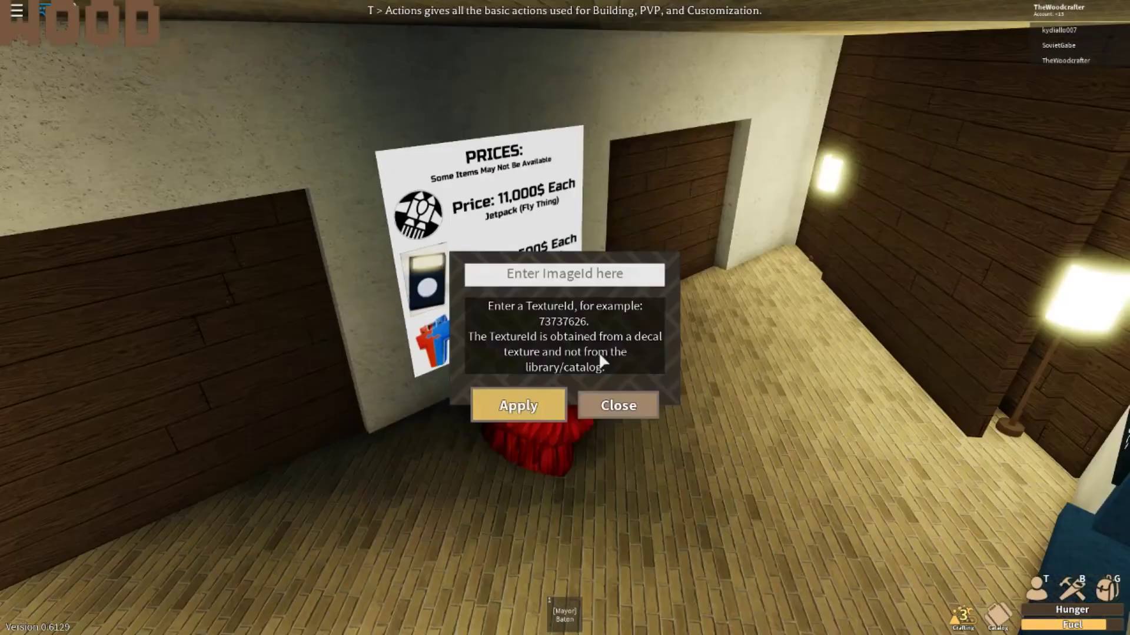
# - Switch to the browser and return to the Roblox home page
pyautogui.press('super')
pyautogui.click(506, 623)
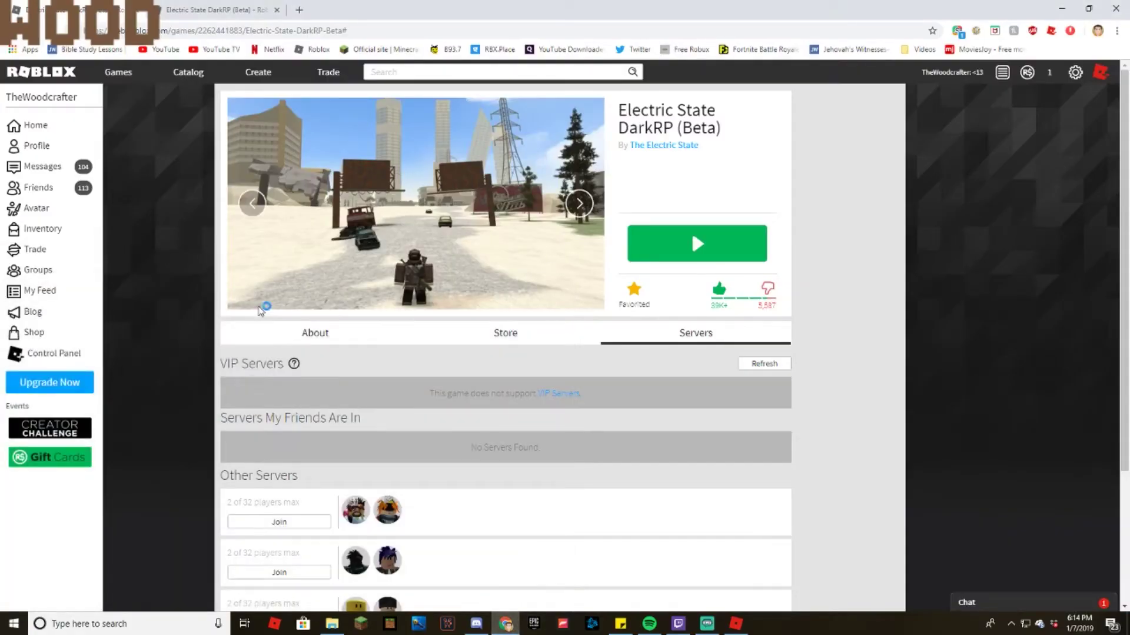
pyautogui.click(185, 7)
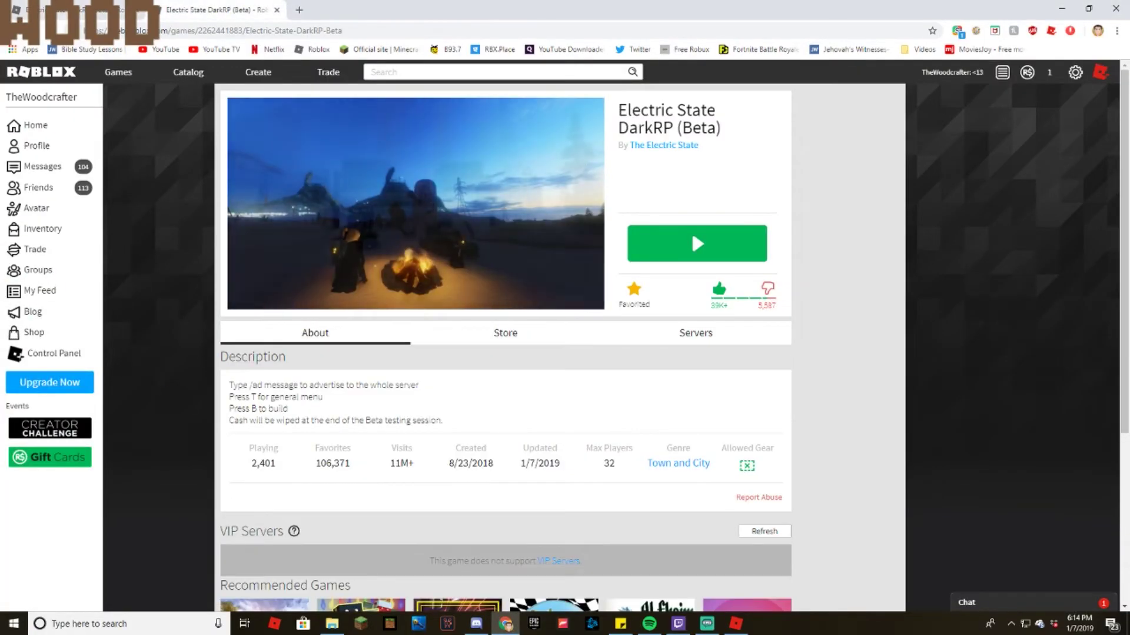
pyautogui.click(83, 9)
pyautogui.scroll(-3, 273, 310)
pyautogui.scroll(3, 273, 310)
pyautogui.click(41, 71)
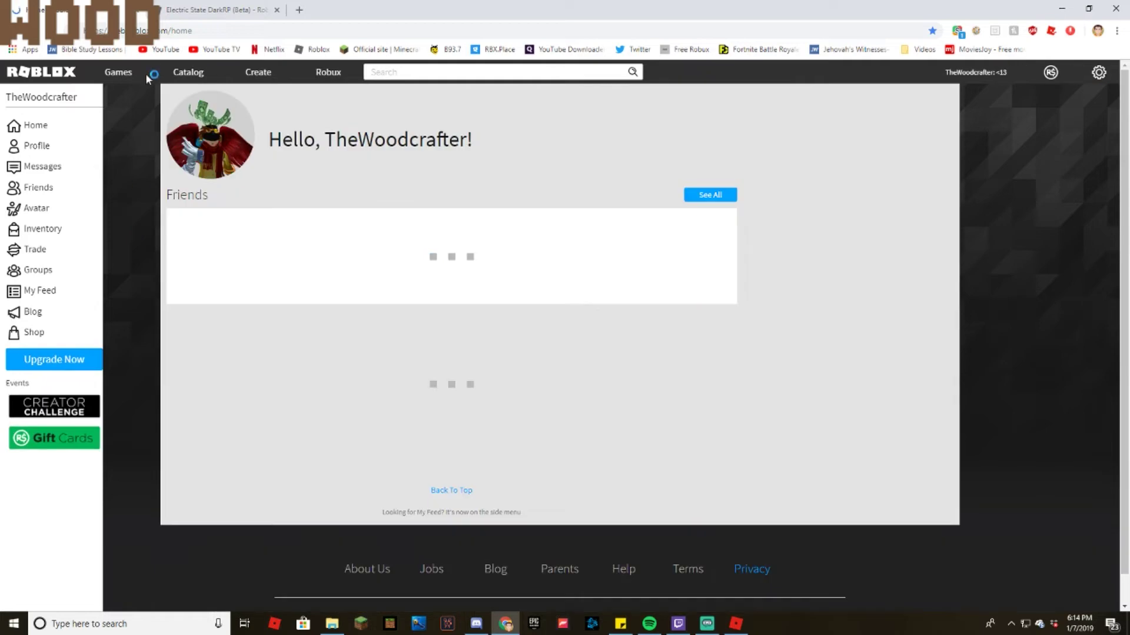
pyautogui.click(216, 9)
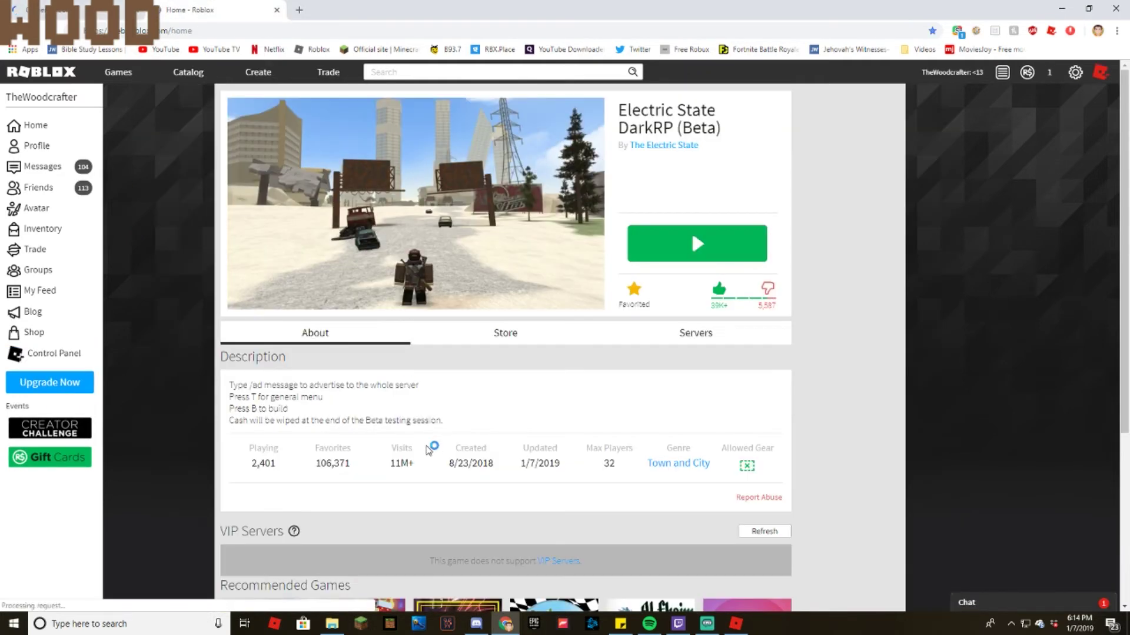
pyautogui.scroll(-1, 226, 429)
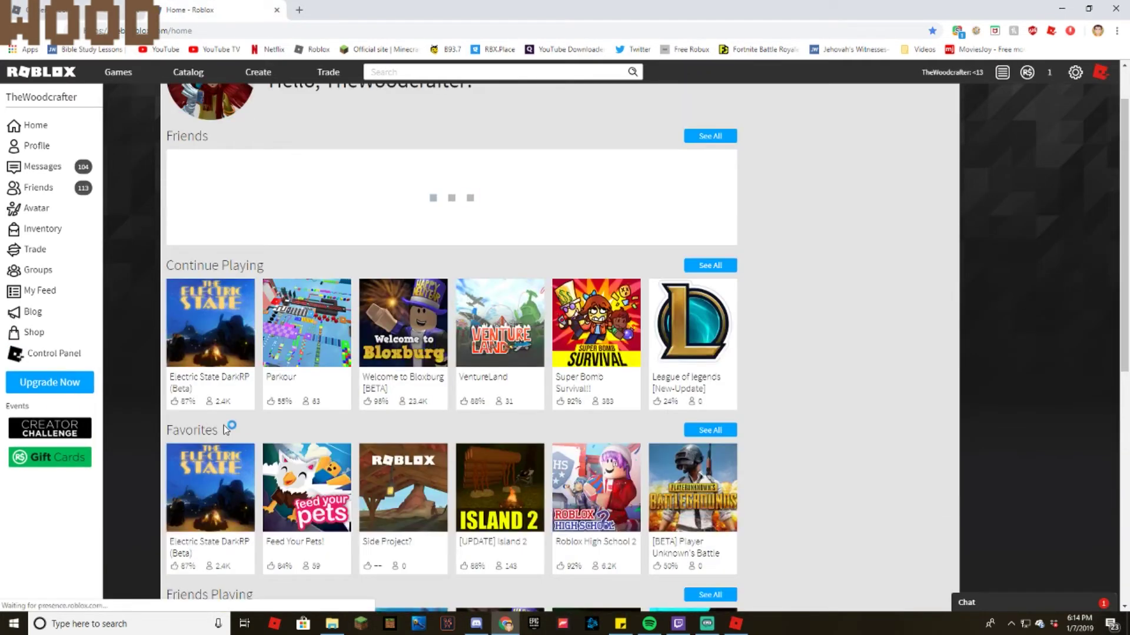
# - Search the Library decals for "subscribe" and open the red YouTube Subscribe decal
pyautogui.click(435, 72)
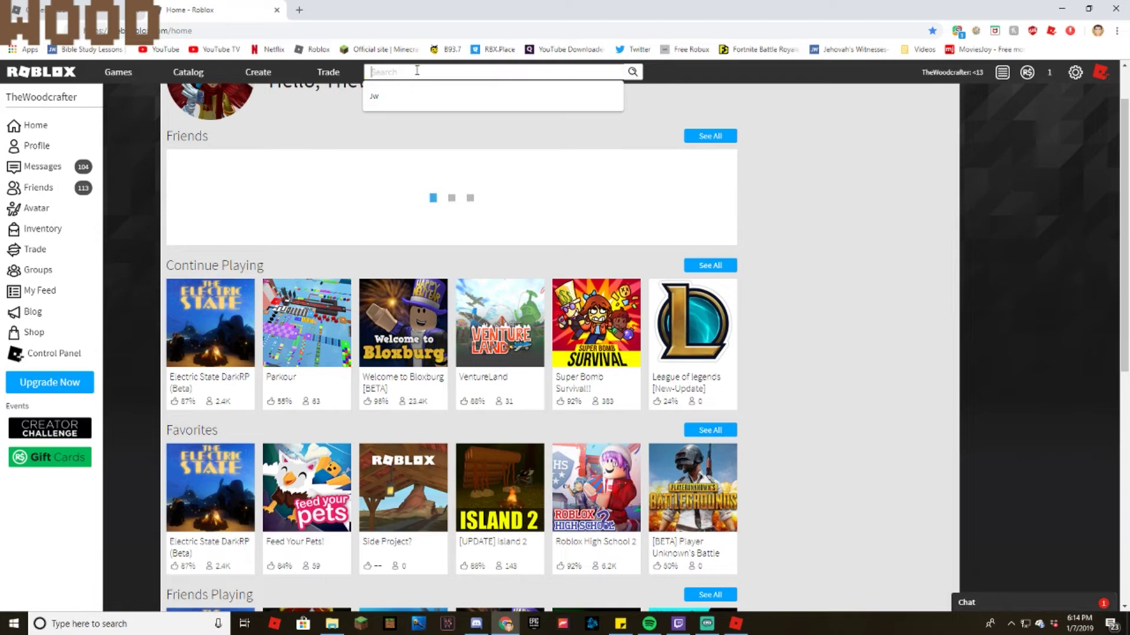
pyautogui.write('asdf')
pyautogui.click(469, 198)
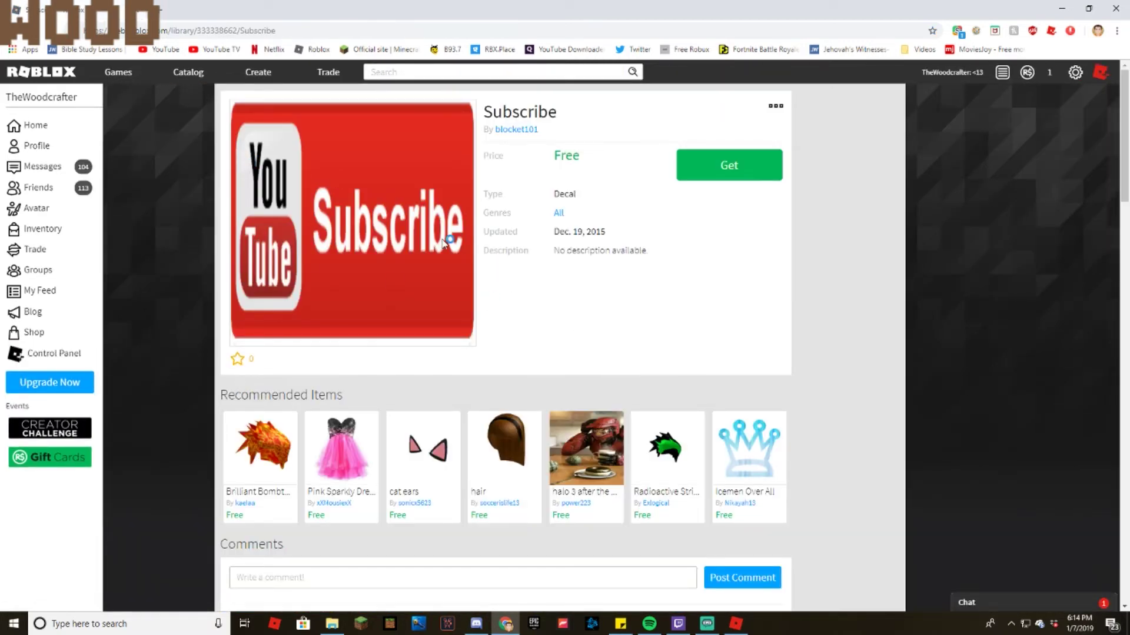
# - Return to the Library decal results and open the tilted red SUBSCRIBE button decal with the hand cursor
pyautogui.hotkey('alt', 'Left')
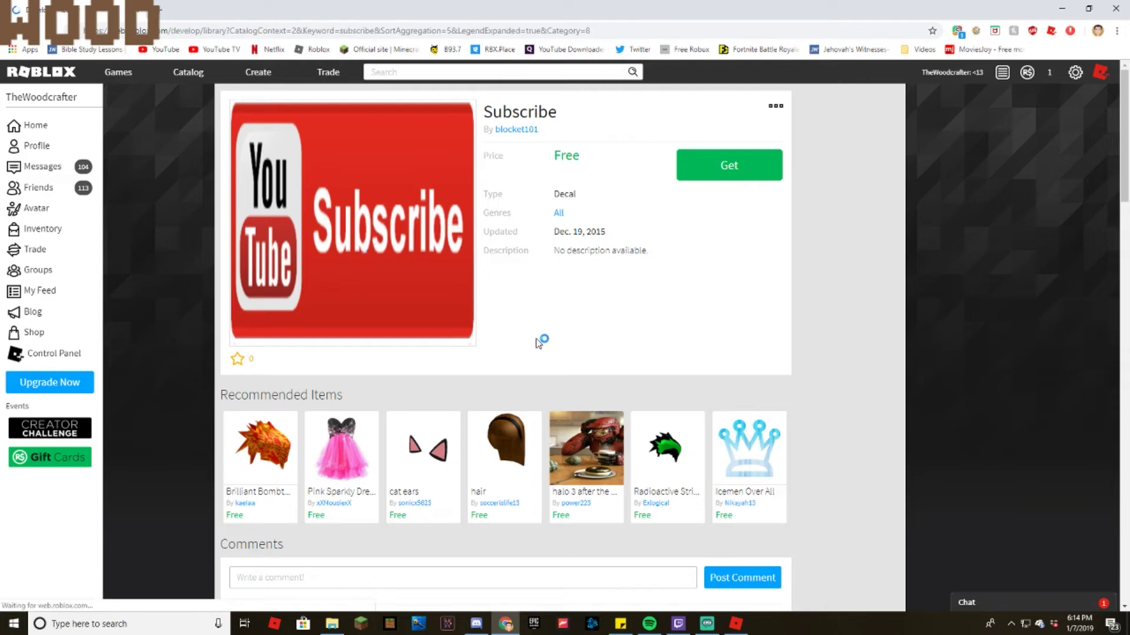
pyautogui.scroll(-2, 412, 272)
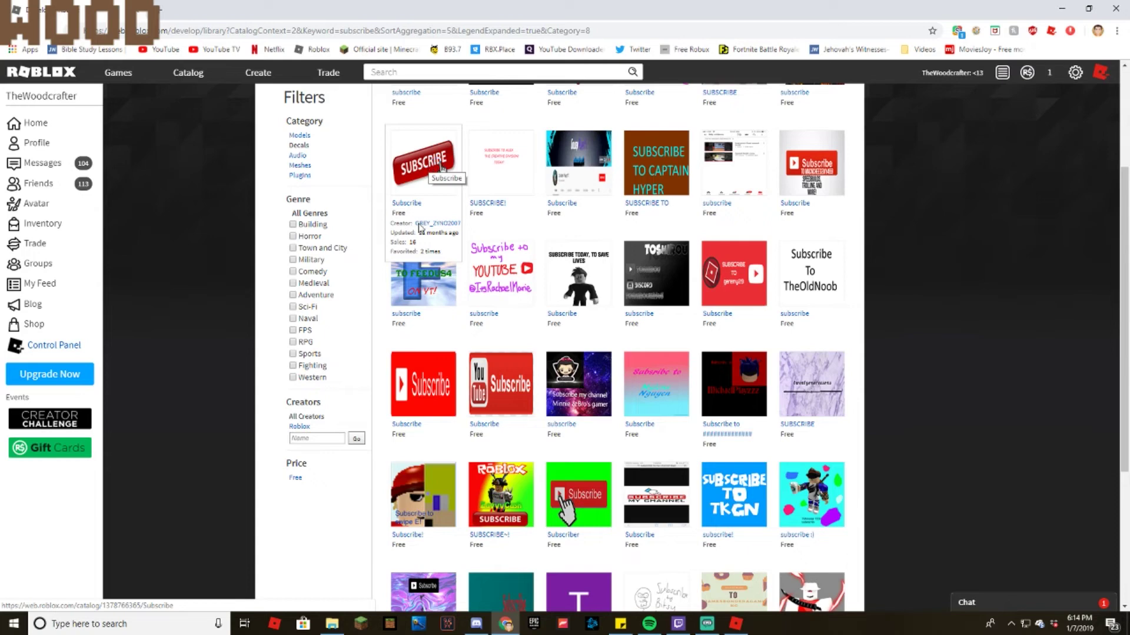
pyautogui.click(408, 159)
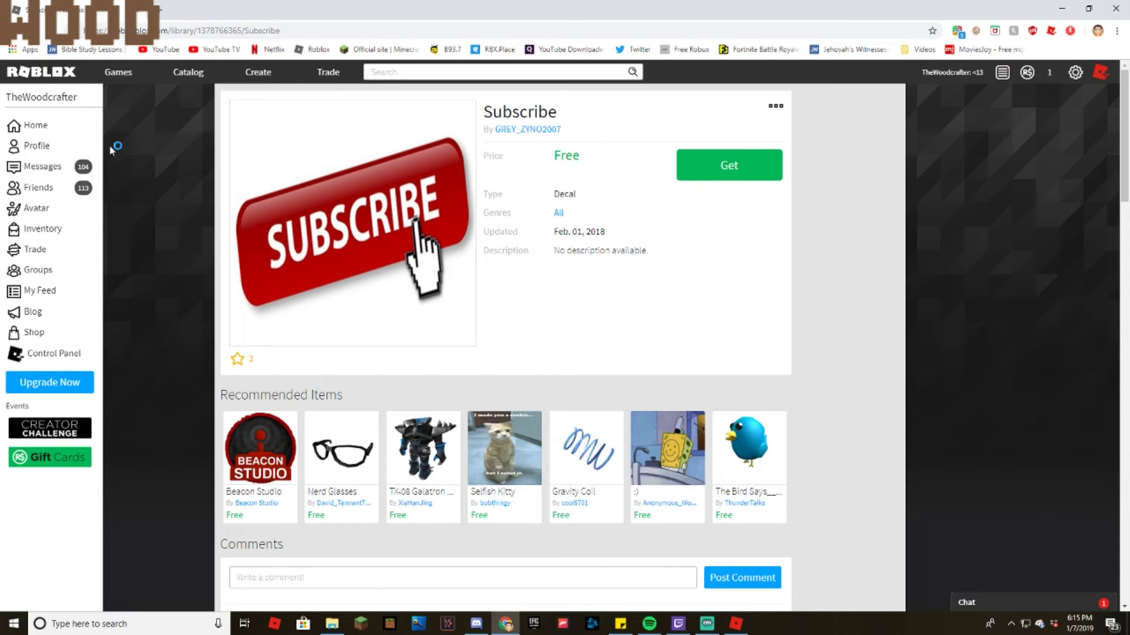
pyautogui.click(241, 26)
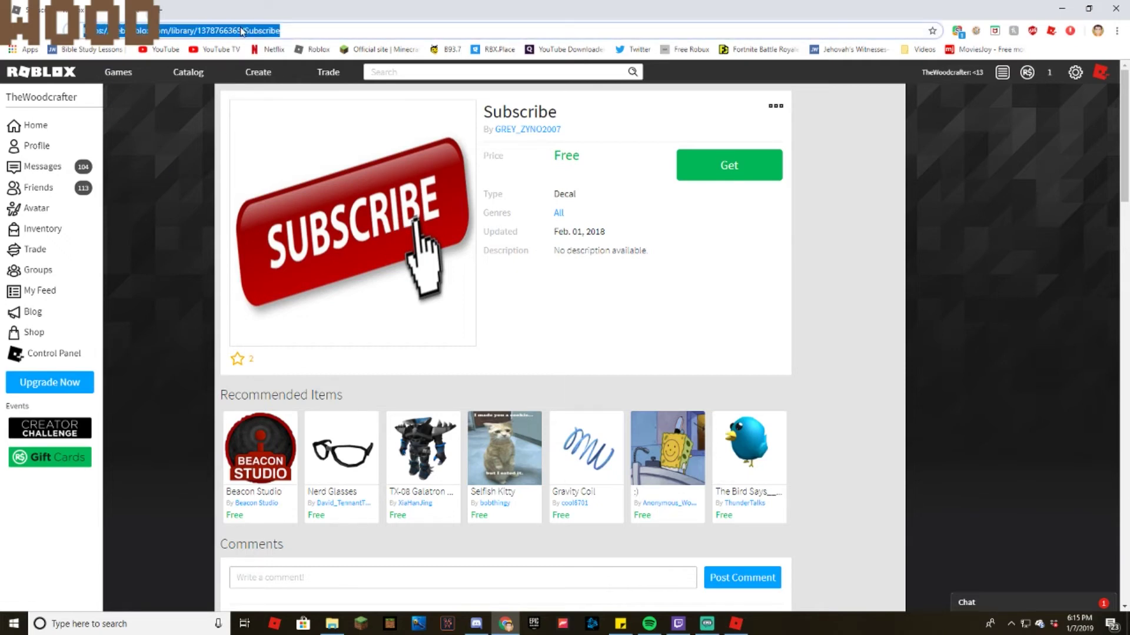
pyautogui.click(241, 26)
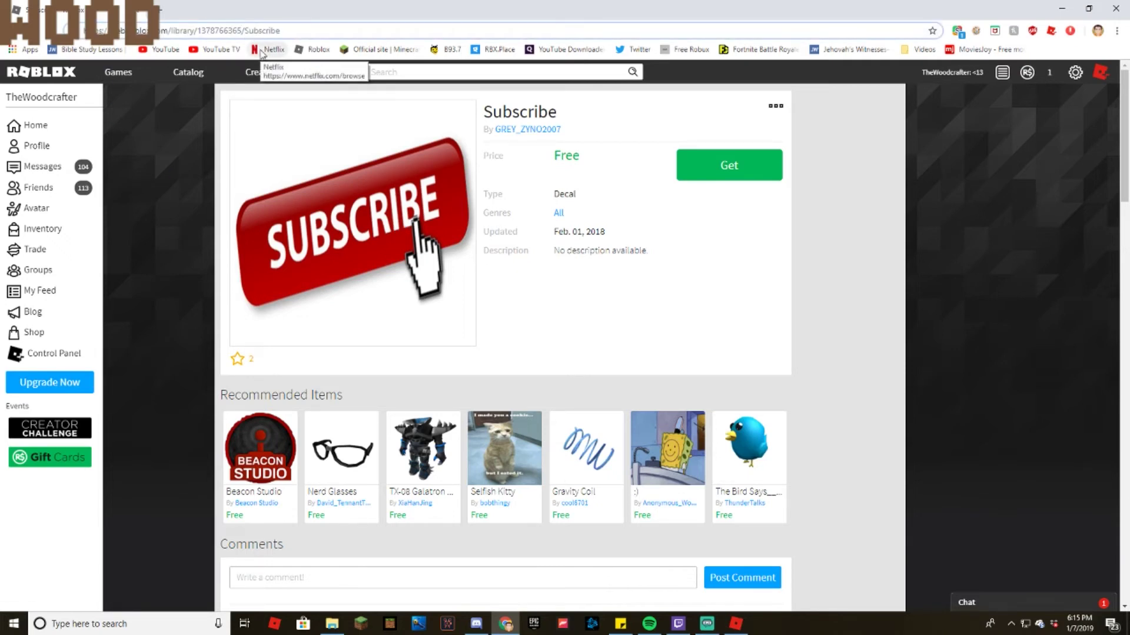
pyautogui.press('BackSpace')
pyautogui.write('4')
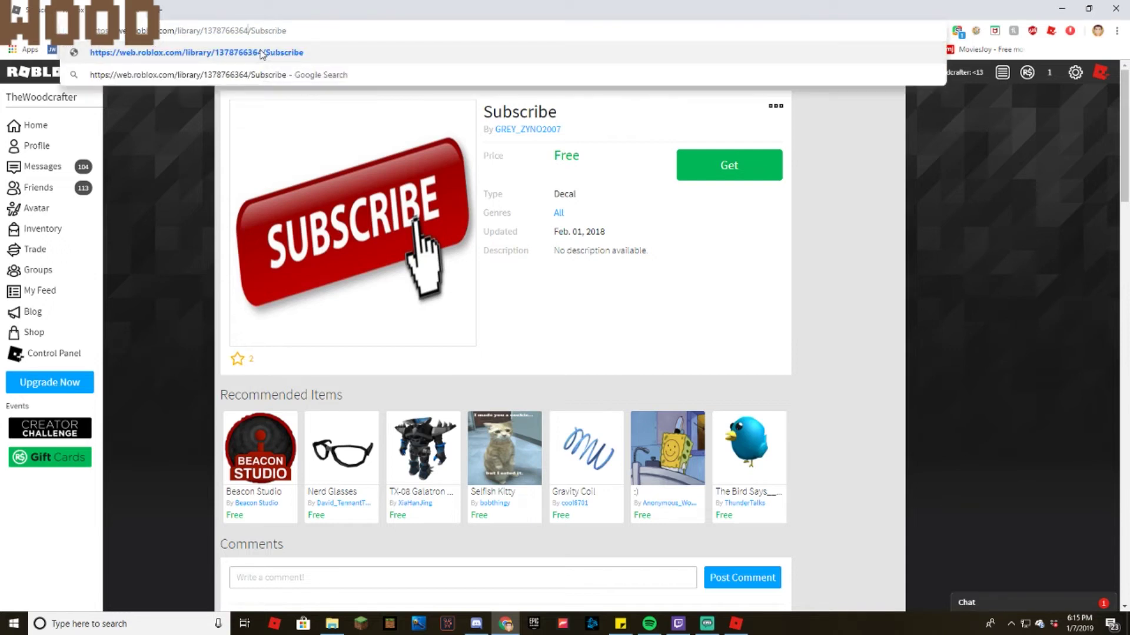
pyautogui.press('Return')
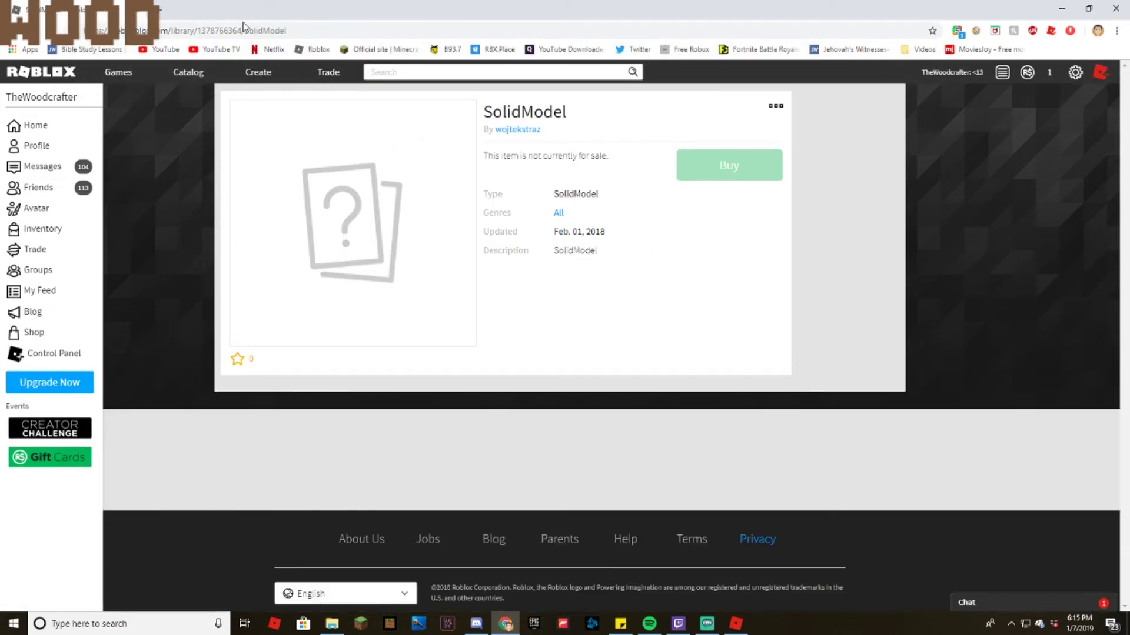
pyautogui.click(242, 28)
pyautogui.click(241, 31)
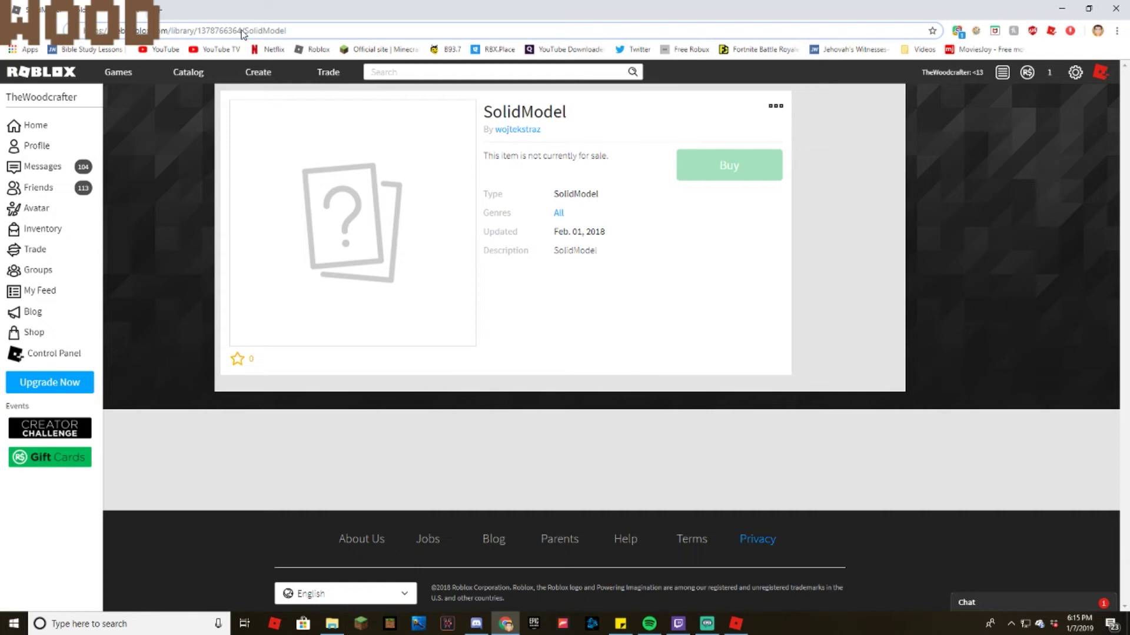
pyautogui.press('BackSpace')
pyautogui.write('3')
pyautogui.press('Return')
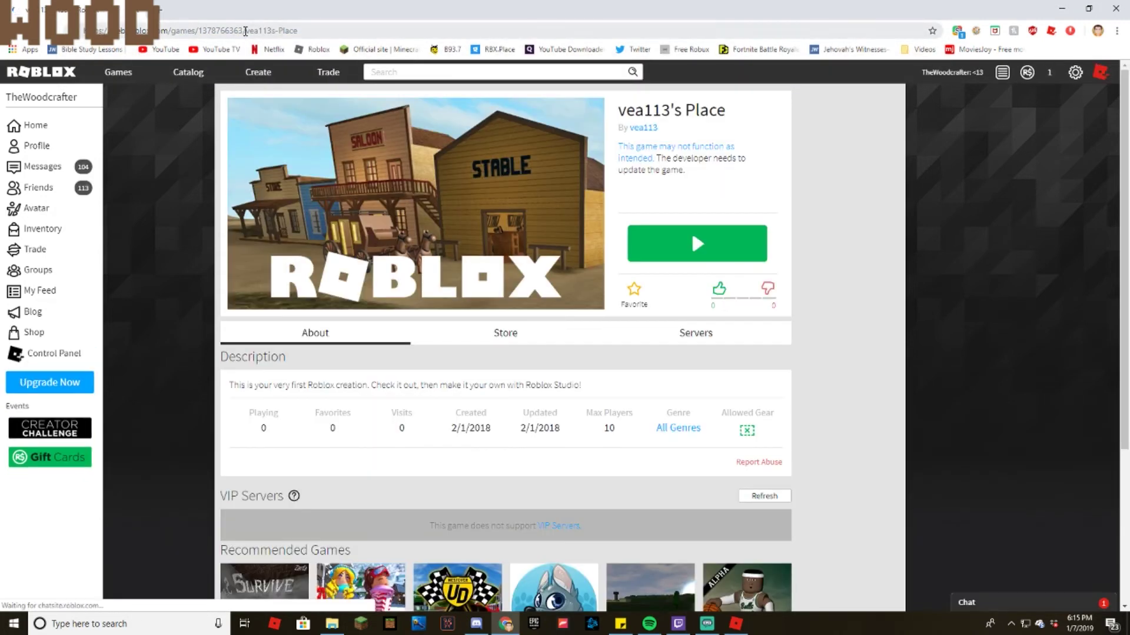
pyautogui.click(244, 30)
pyautogui.click(243, 31)
pyautogui.press('BackSpace')
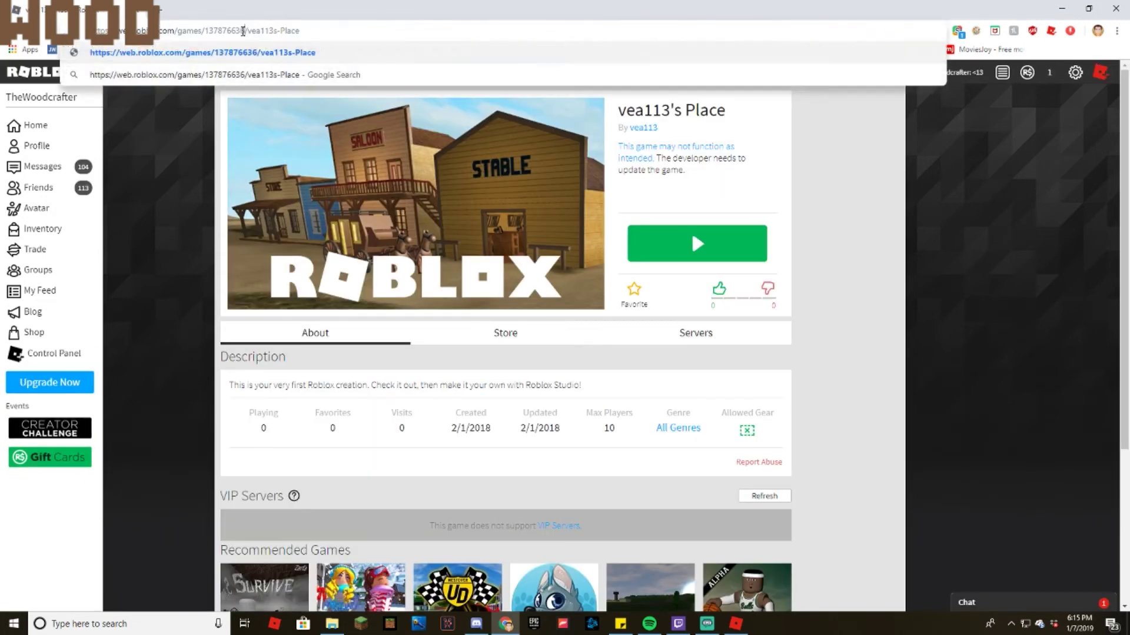
pyautogui.write('2')
pyautogui.press('Return')
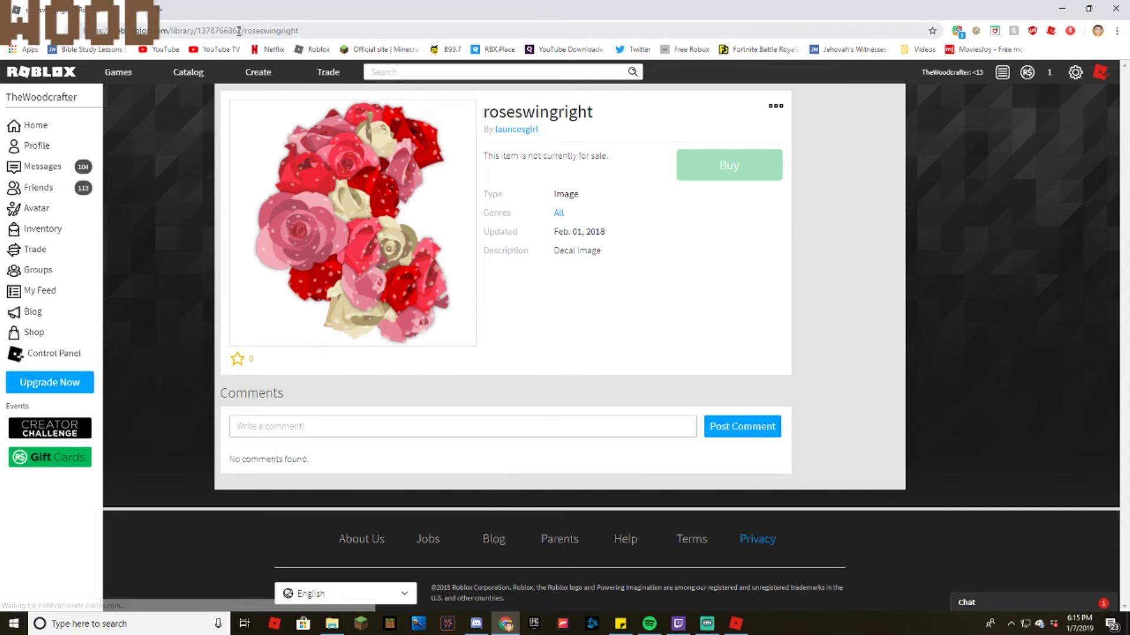
pyautogui.click(239, 31)
pyautogui.click(241, 30)
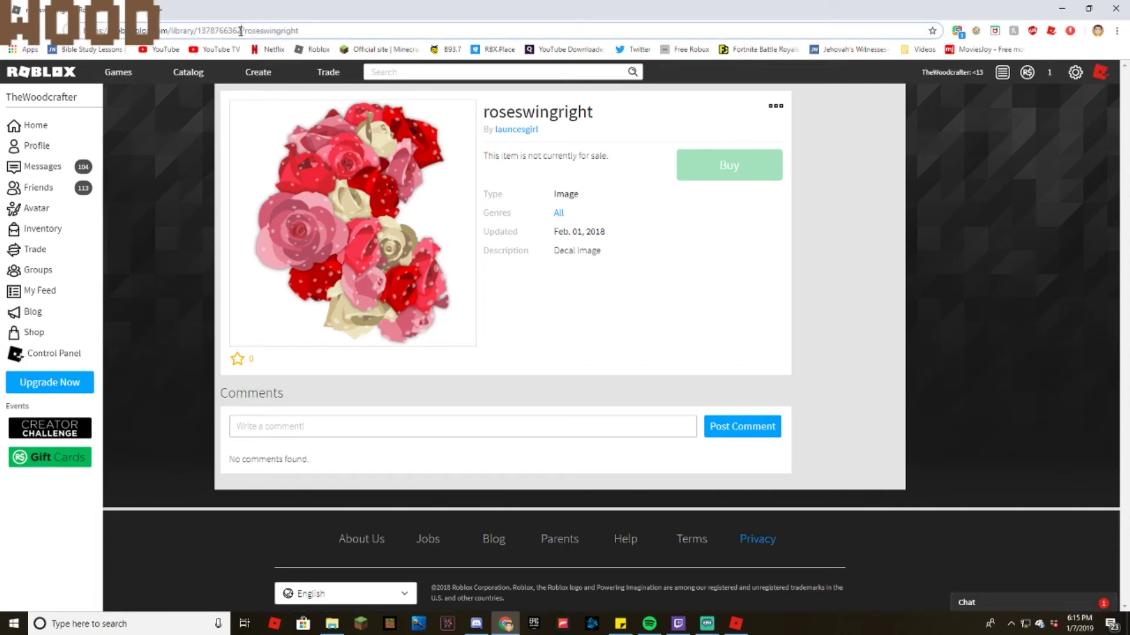
pyautogui.press('BackSpace')
pyautogui.write('1')
pyautogui.press('Return')
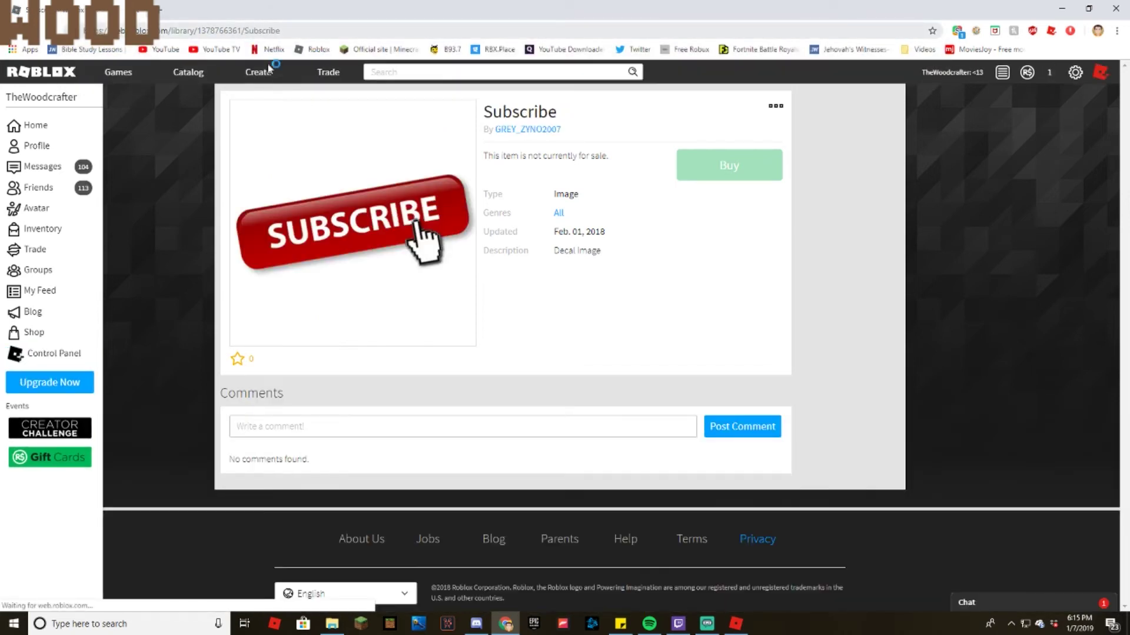
pyautogui.moveTo(241, 31); pyautogui.dragTo(197, 31)
pyautogui.rightClick(207, 31)
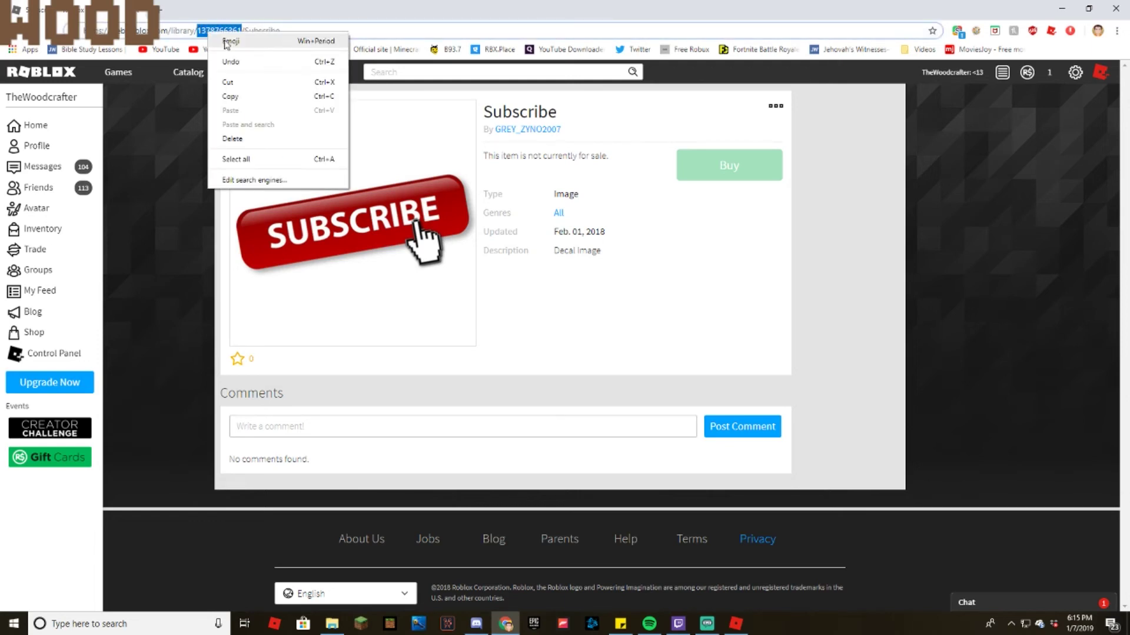
pyautogui.click(253, 97)
pyautogui.click(735, 623)
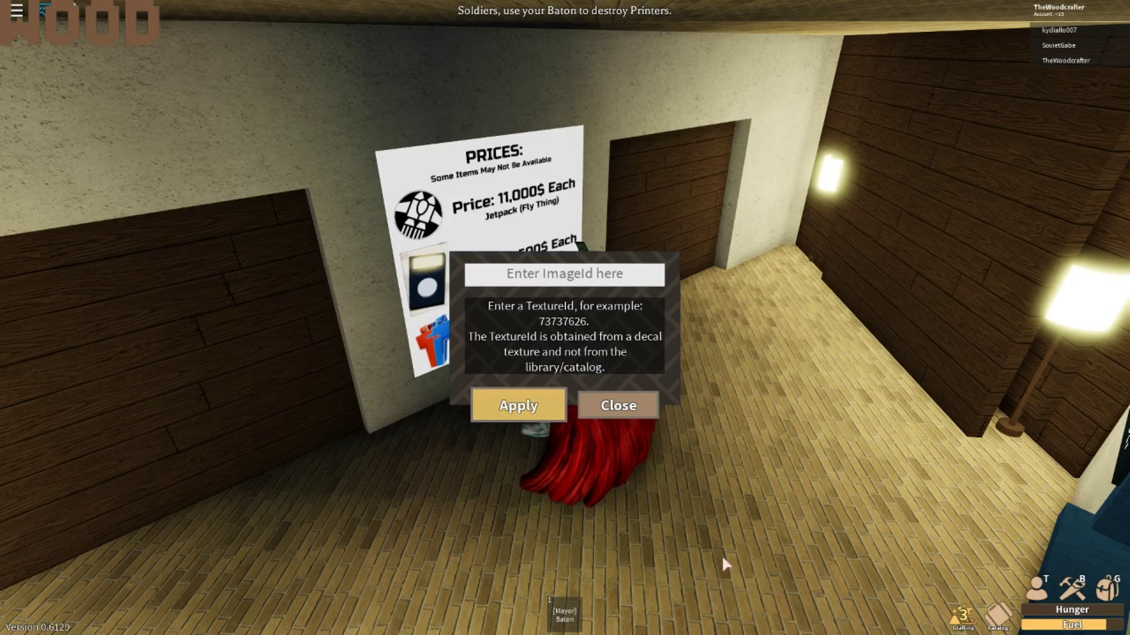
pyautogui.hotkey('ctrl', 'v')
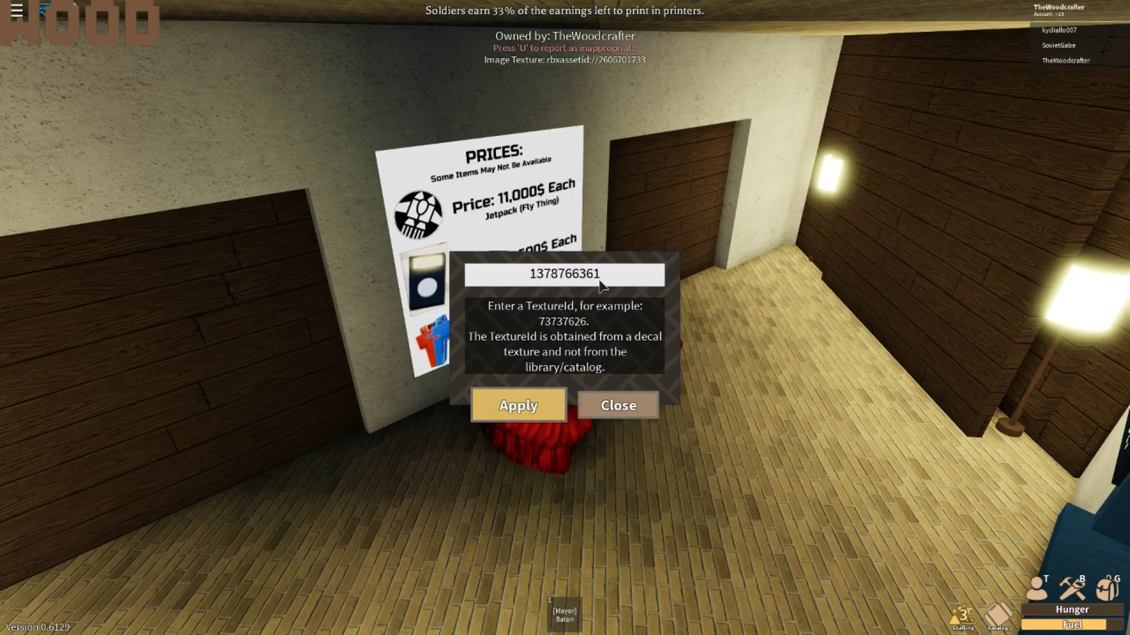
pyautogui.click(542, 419)
pyautogui.moveTo(519, 273)
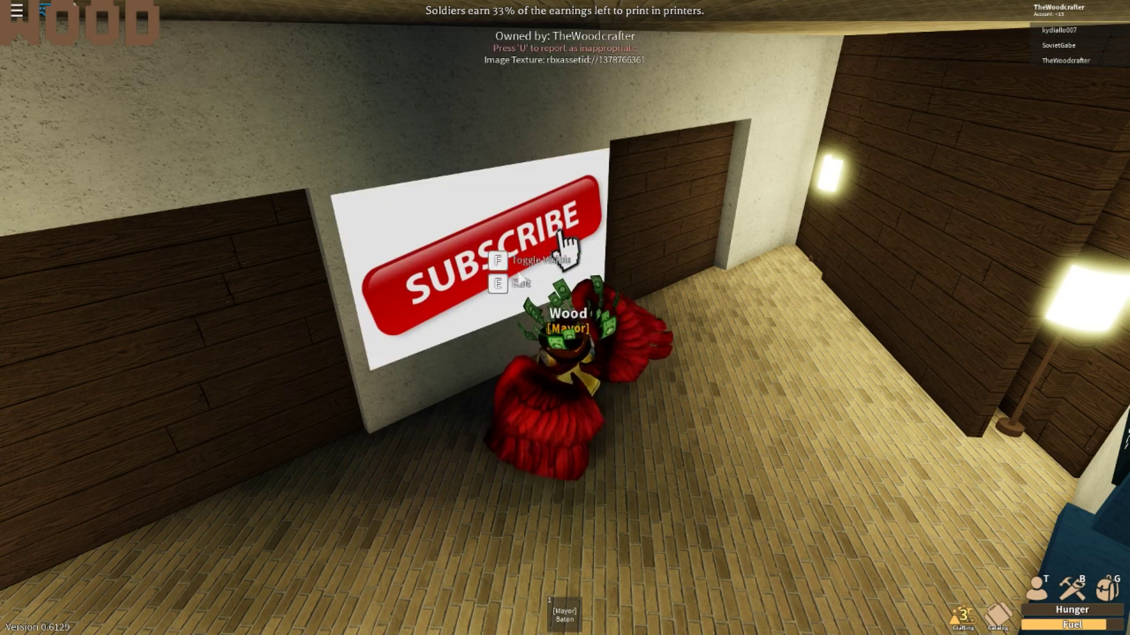
# - Examine the Subscribe image on the wall sign up close and from farther away
pyautogui.press('f')
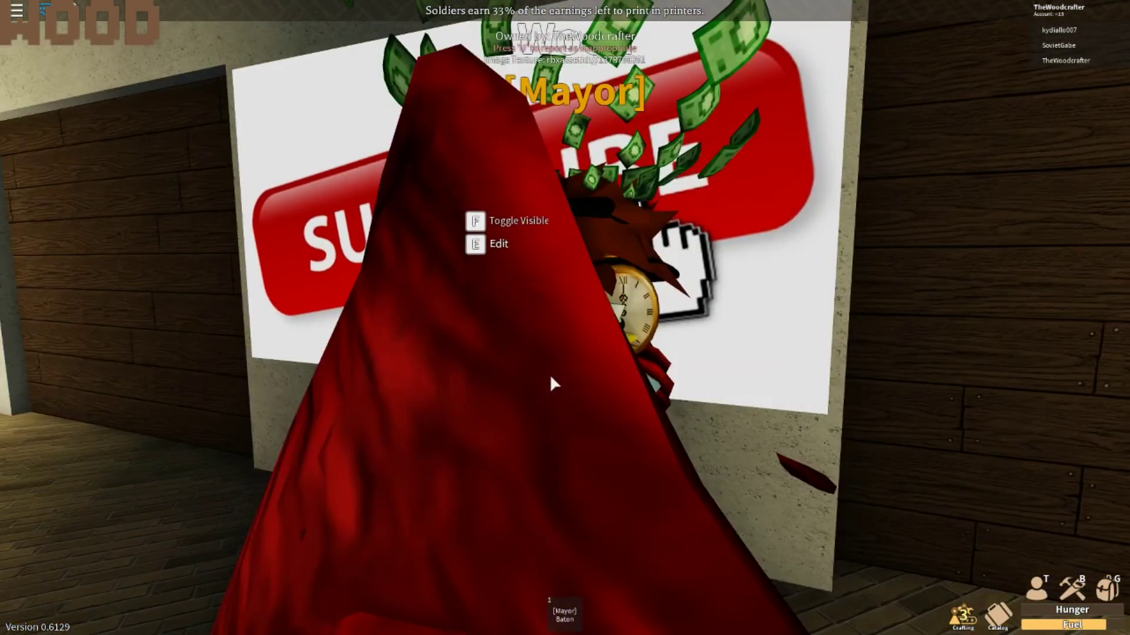
pyautogui.scroll(2, 549, 374)
pyautogui.press('d')
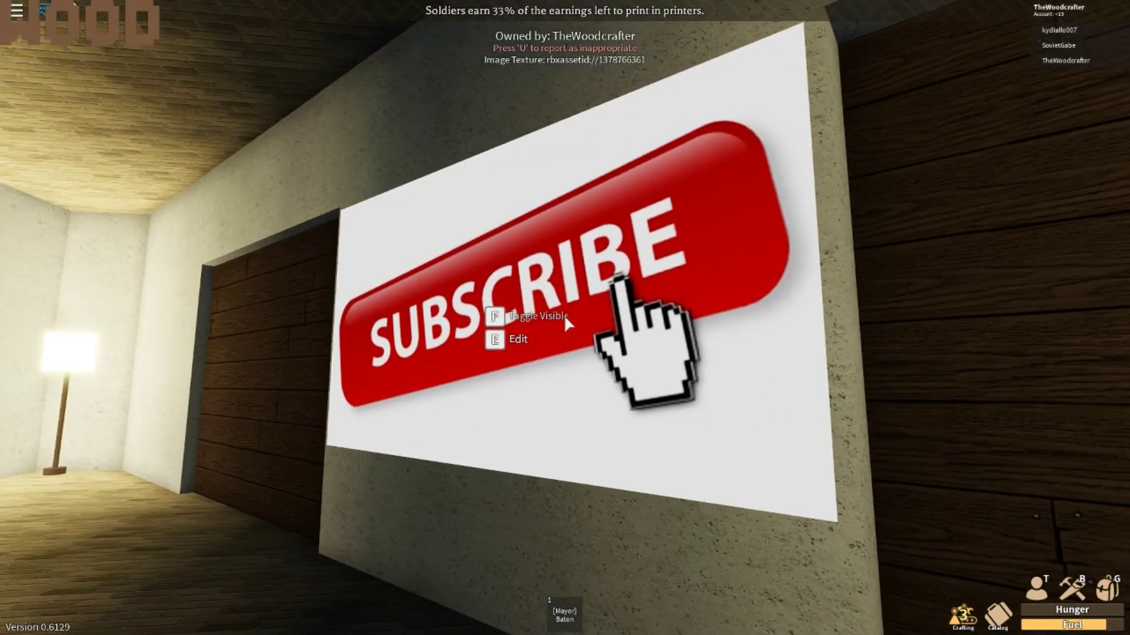
pyautogui.scroll(-5, 563, 315)
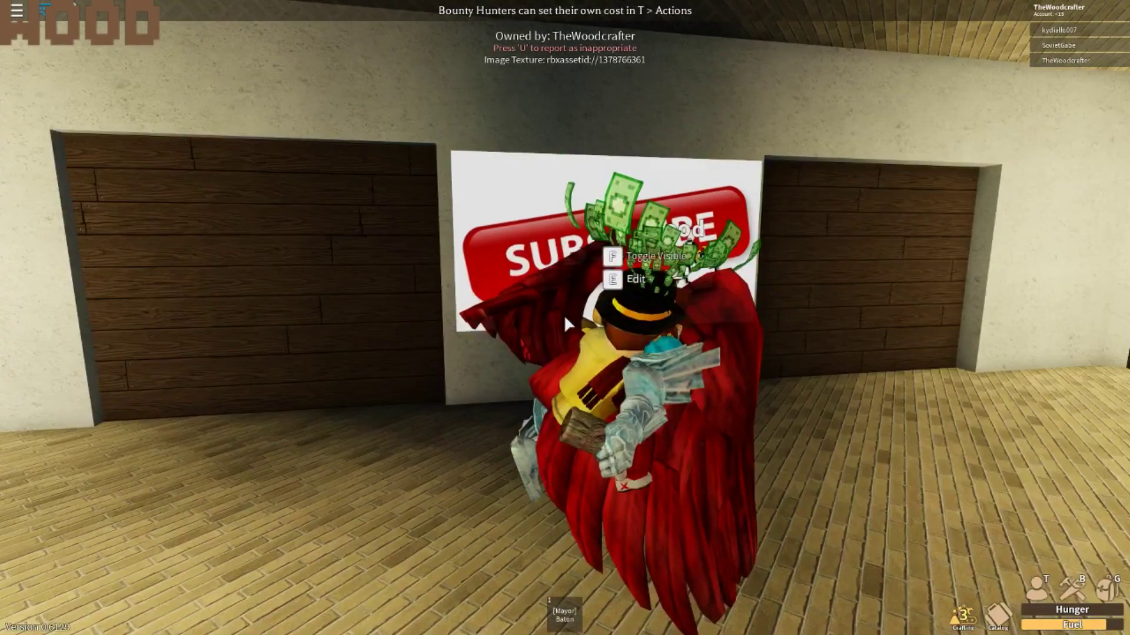
pyautogui.scroll(5, 563, 315)
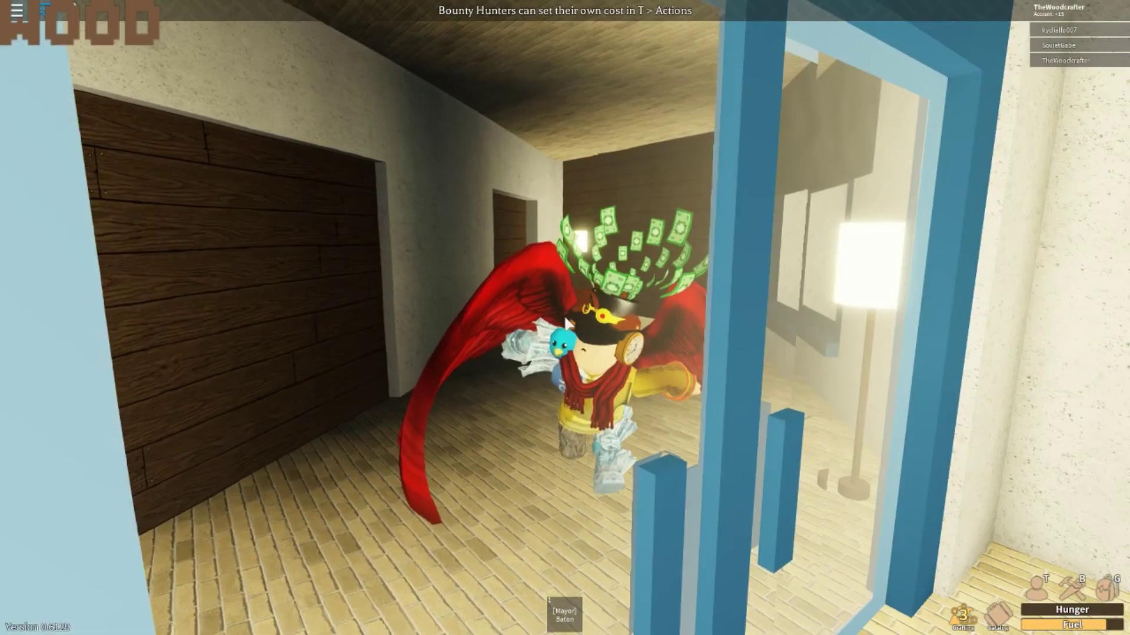
pyautogui.scroll(3, 566, 323)
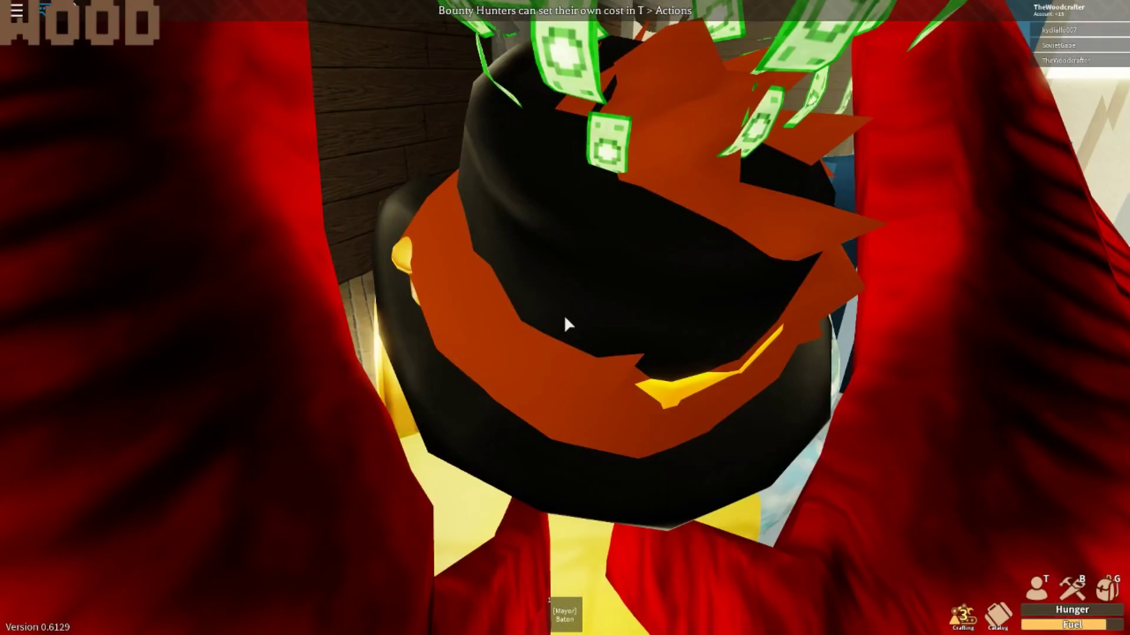
pyautogui.scroll(-5, 565, 318)
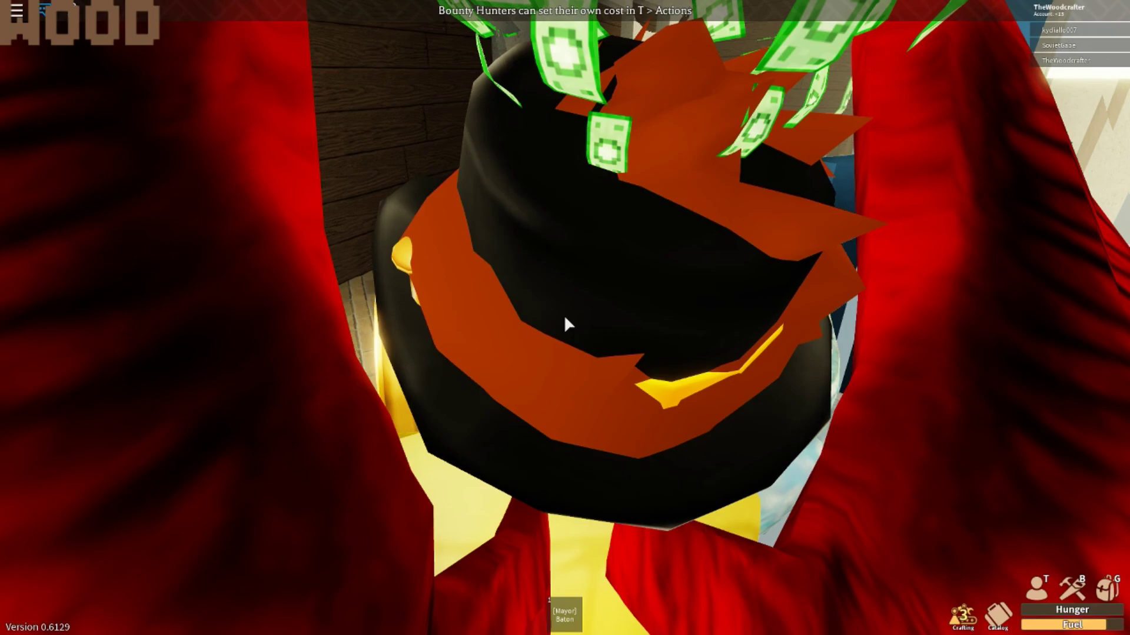